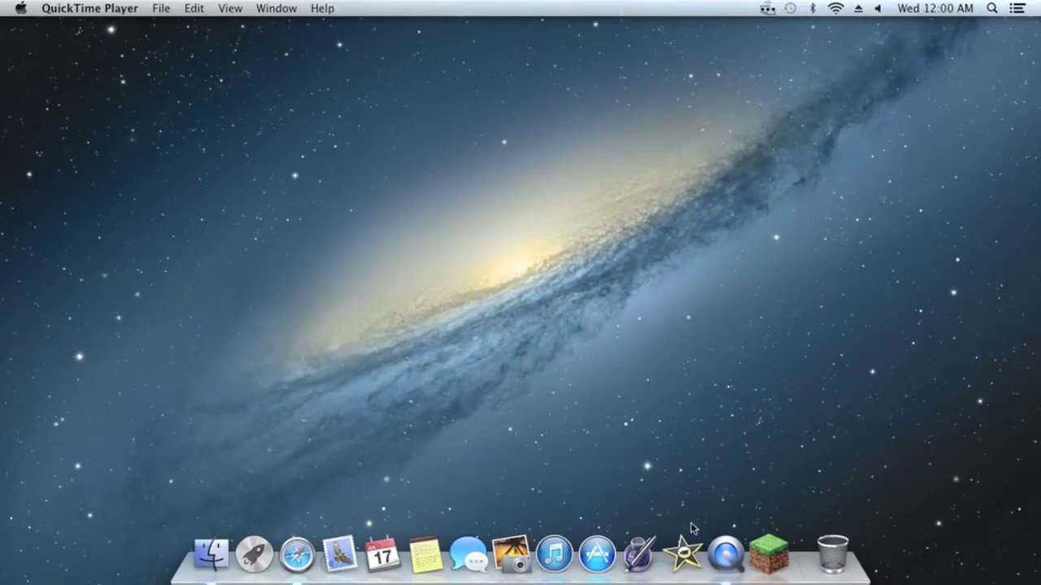
Launch iMovie from the Dock.
{"action": "left_click", "coordinate": [682, 561]}
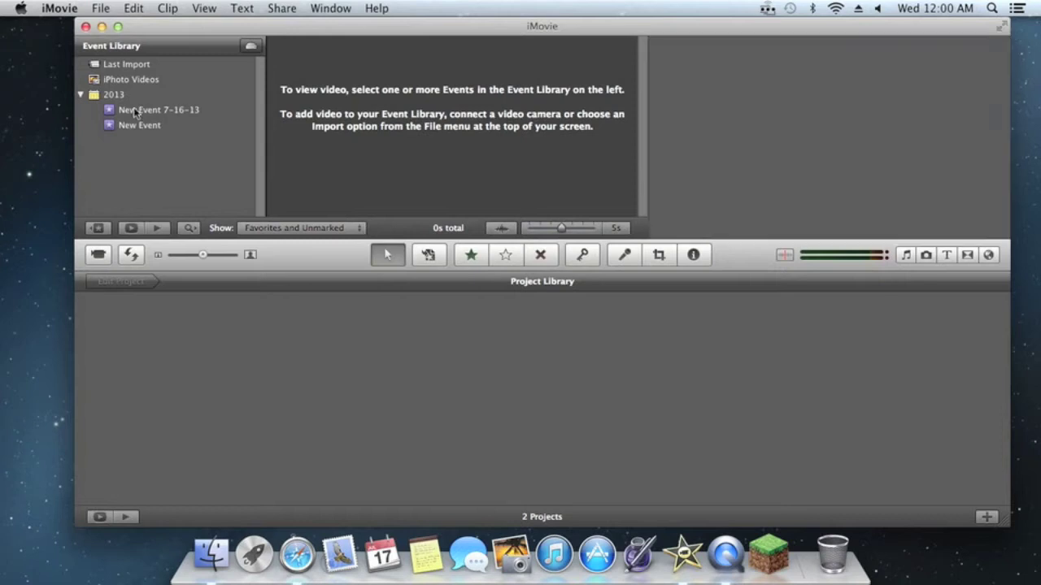
Show the New Event 7-16-13 clips, then go to the iMovie menu for Preferences.
{"action": "left_click", "coordinate": [135, 112]}
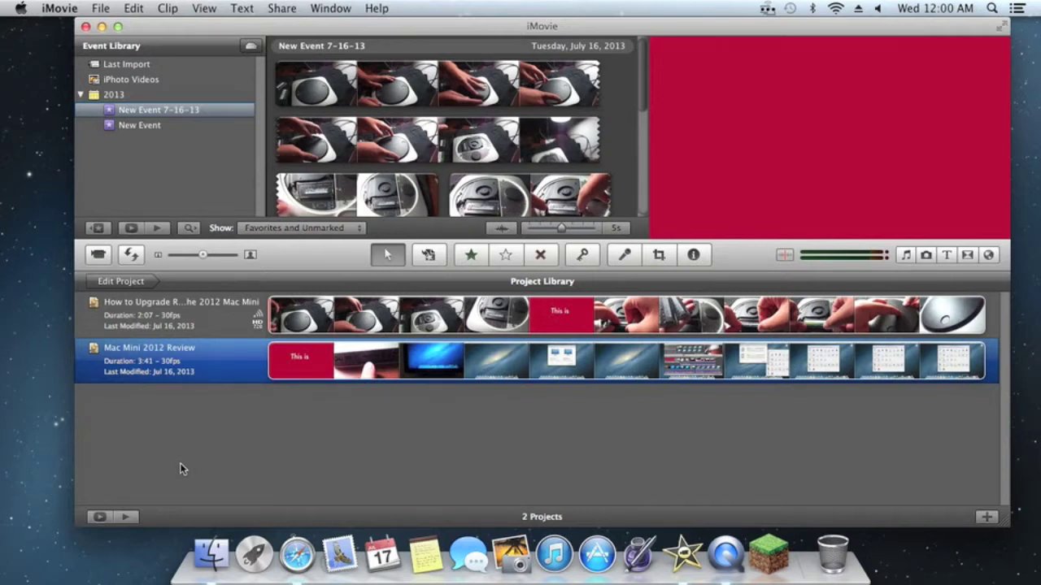
{"action": "left_click", "coordinate": [57, 8]}
{"action": "left_click", "coordinate": [76, 51]}
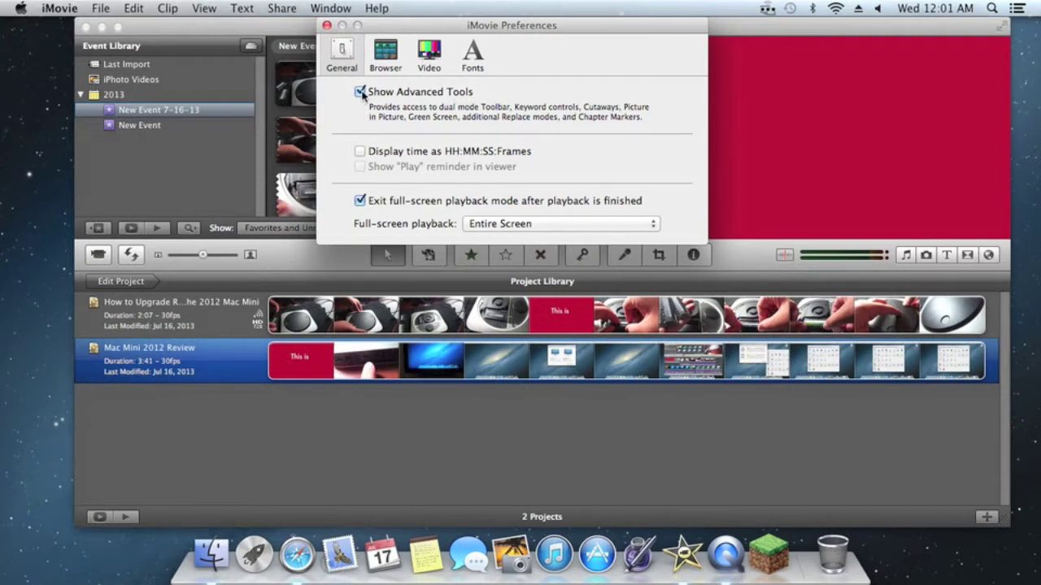
{"action": "left_click", "coordinate": [385, 59]}
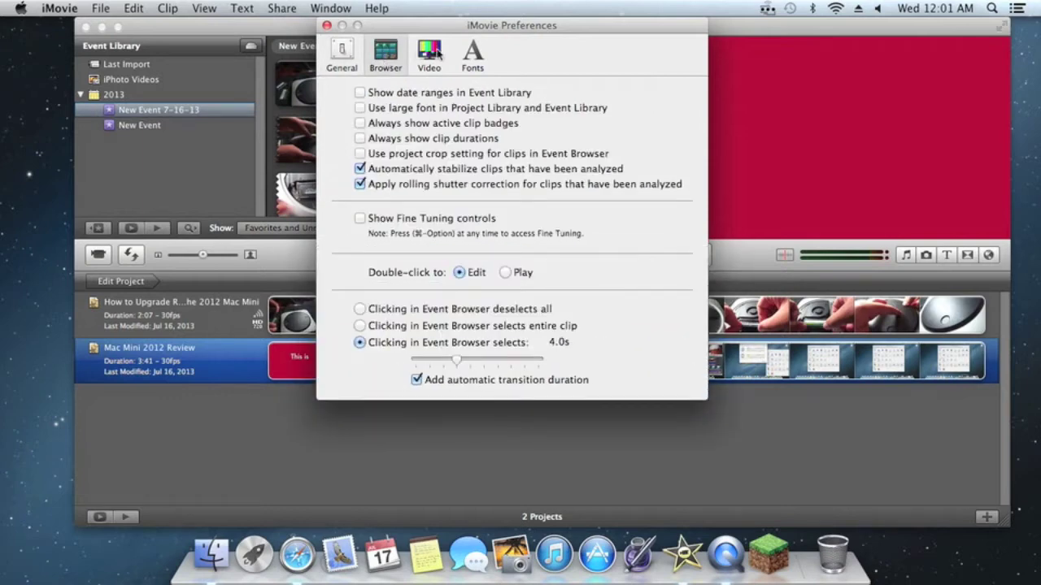
{"action": "left_click", "coordinate": [326, 26]}
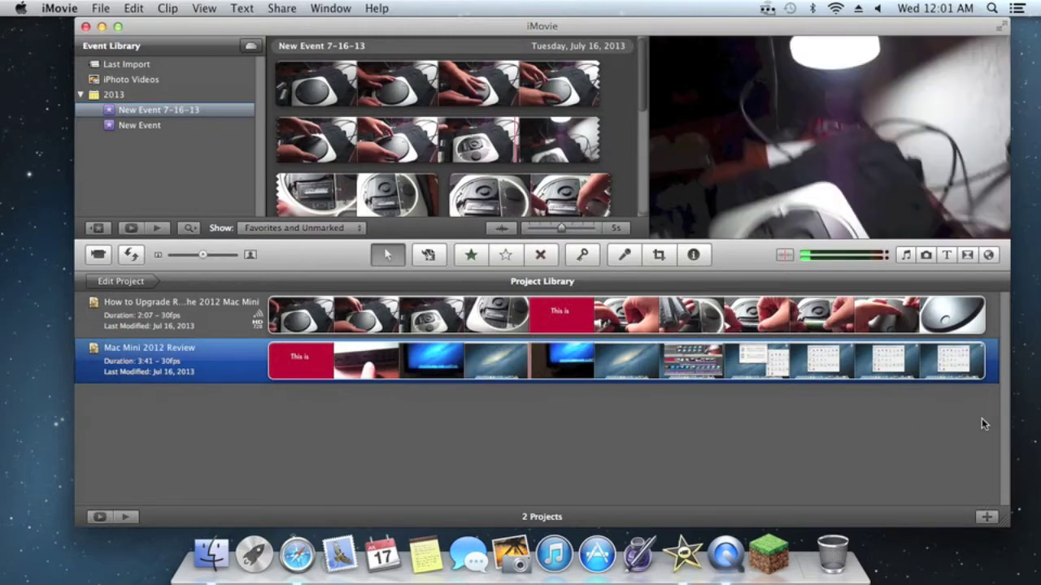
Create an empty, no-theme project named 'Mac Mini Demo' after cancelling a first attempt.
{"action": "left_click", "coordinate": [987, 518]}
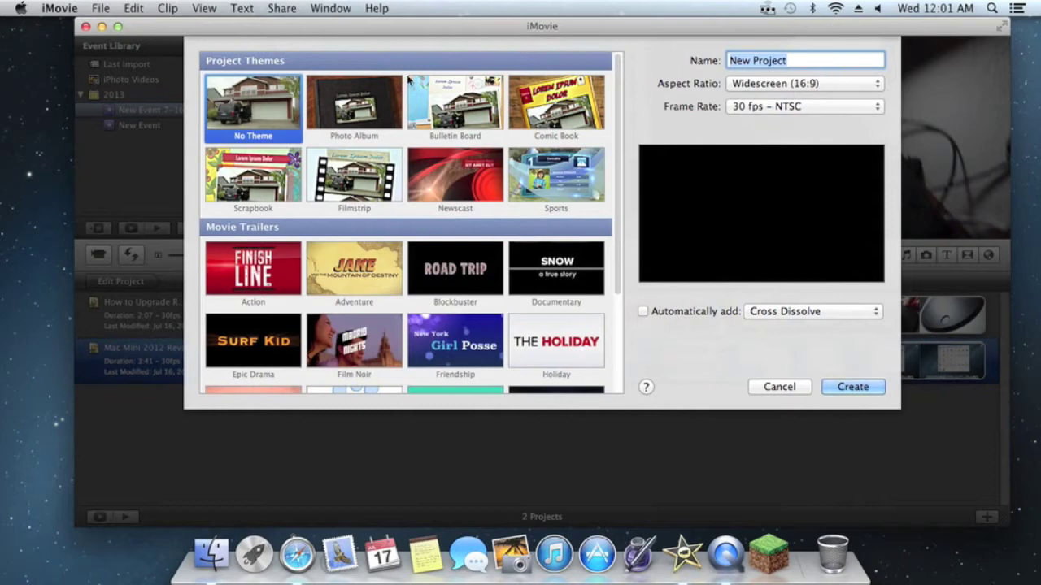
{"action": "scroll", "coordinate": [383, 292], "scroll_direction": "down", "scroll_amount": 5}
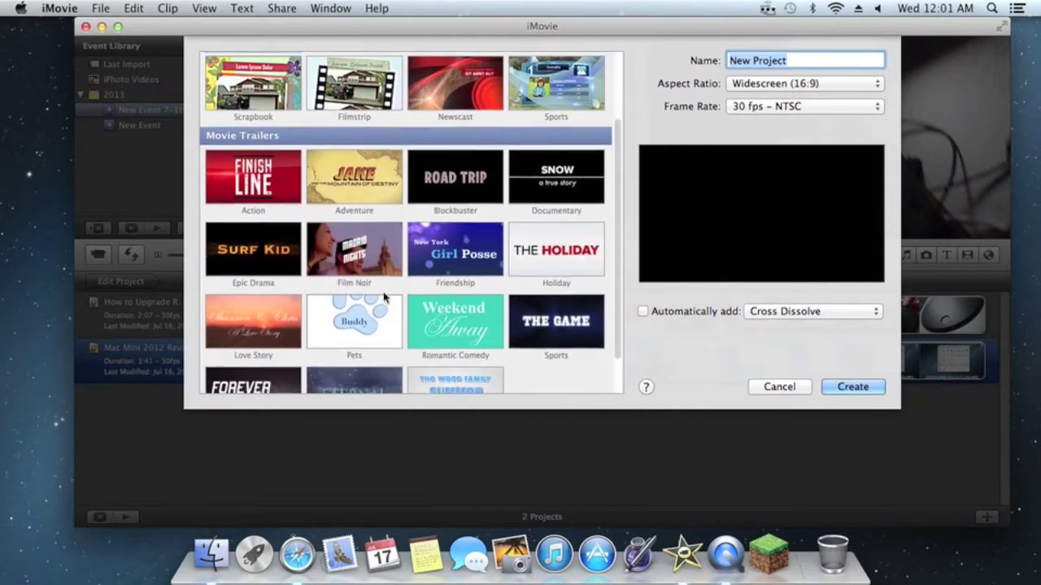
{"action": "left_click", "coordinate": [794, 392]}
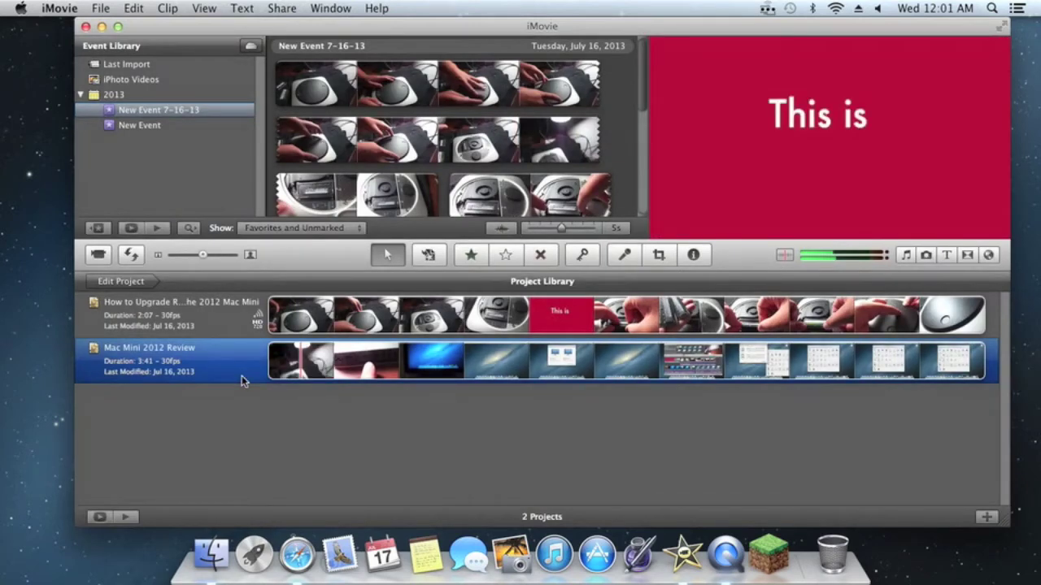
{"action": "left_click", "coordinate": [987, 517]}
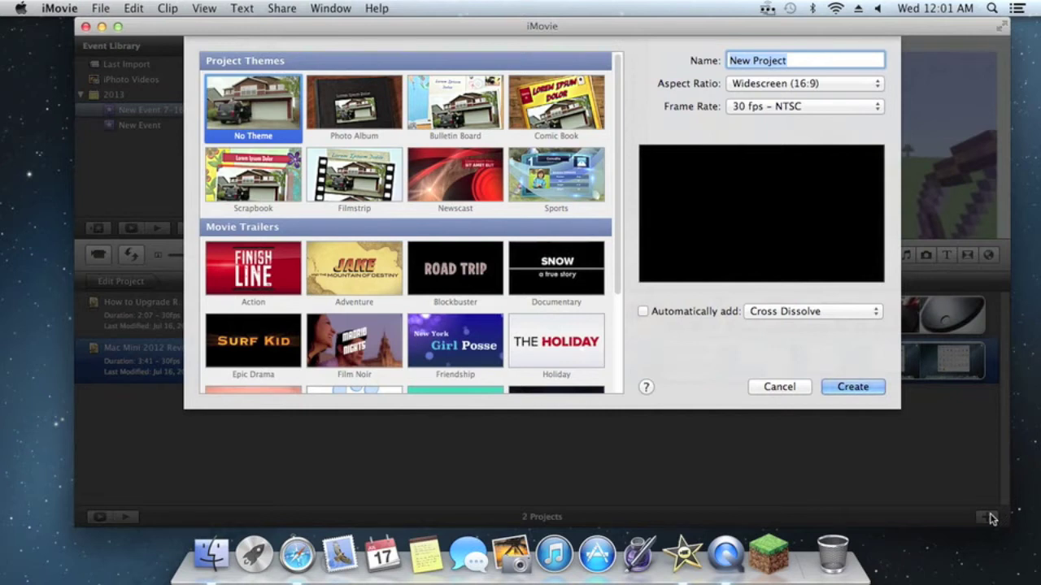
{"action": "type", "text": "Mac M"}
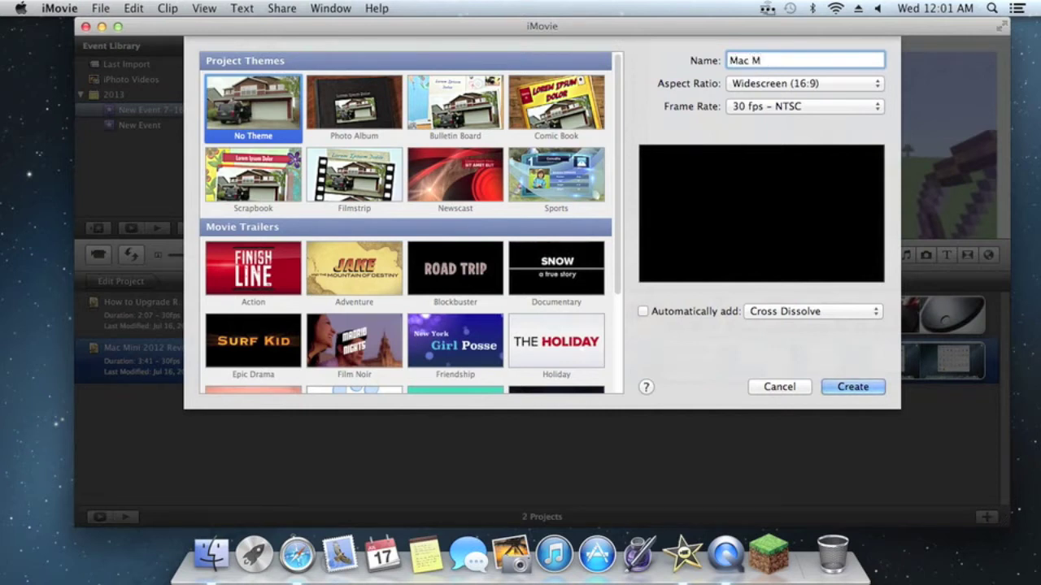
{"action": "type", "text": "ini Demo"}
{"action": "key", "text": "Return"}
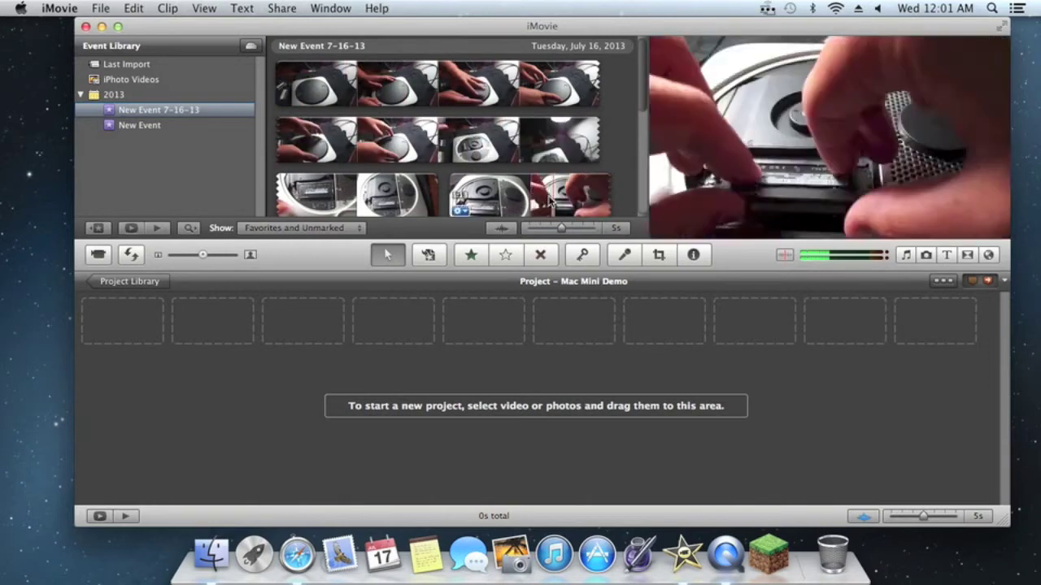
Select a 10-second range at the first New Event 7-16-13 clip's start and drop it into the project.
{"action": "scroll", "coordinate": [557, 163], "scroll_direction": "down", "scroll_amount": 2}
{"action": "scroll", "coordinate": [557, 162], "scroll_direction": "down", "scroll_amount": 2}
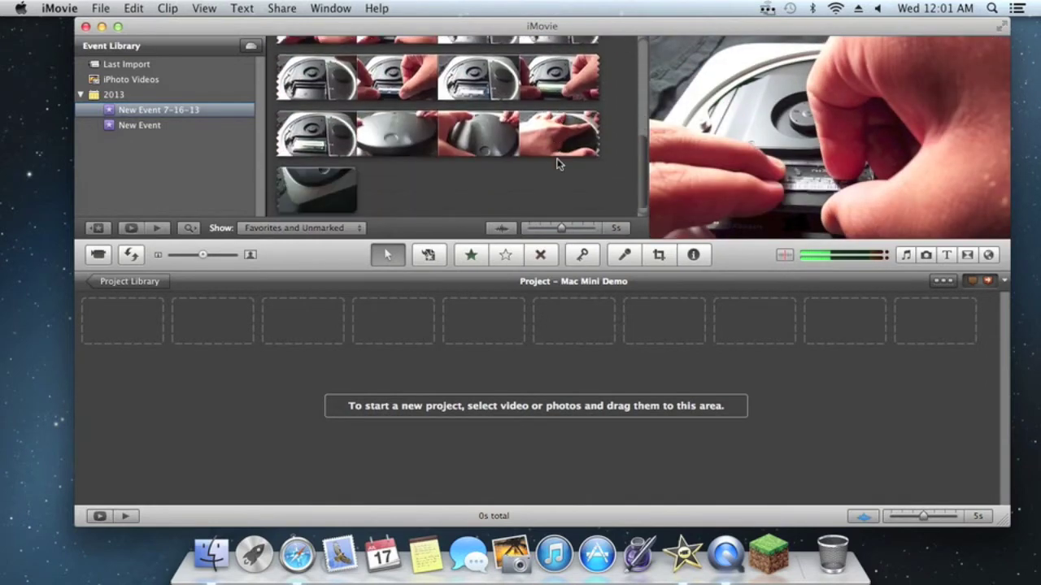
{"action": "scroll", "coordinate": [557, 163], "scroll_direction": "up", "scroll_amount": 5}
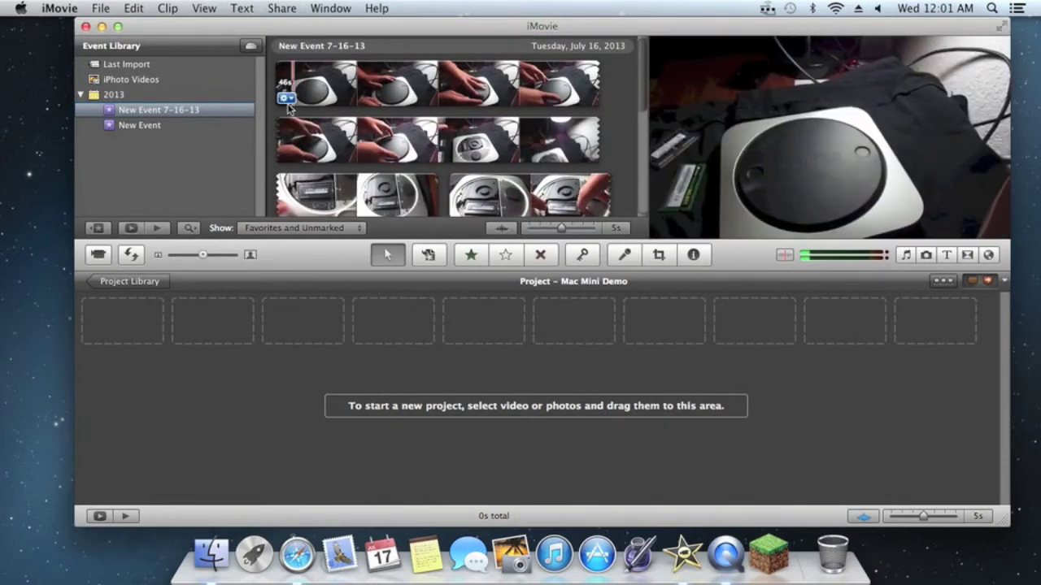
{"action": "key", "text": "super+a"}
{"action": "key", "text": "Escape"}
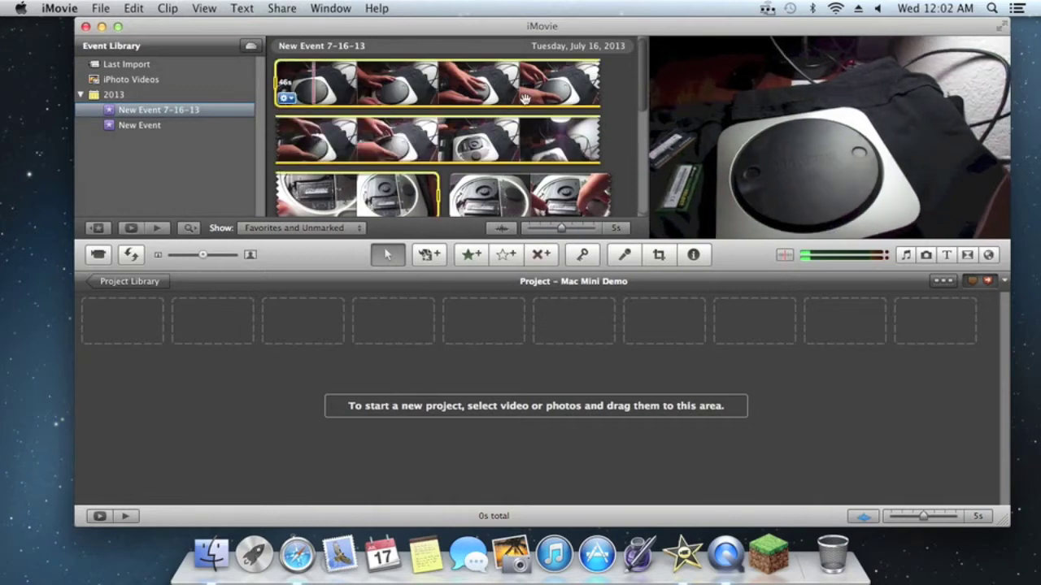
{"action": "left_click_drag", "start_coordinate": [444, 209], "coordinate": [432, 194]}
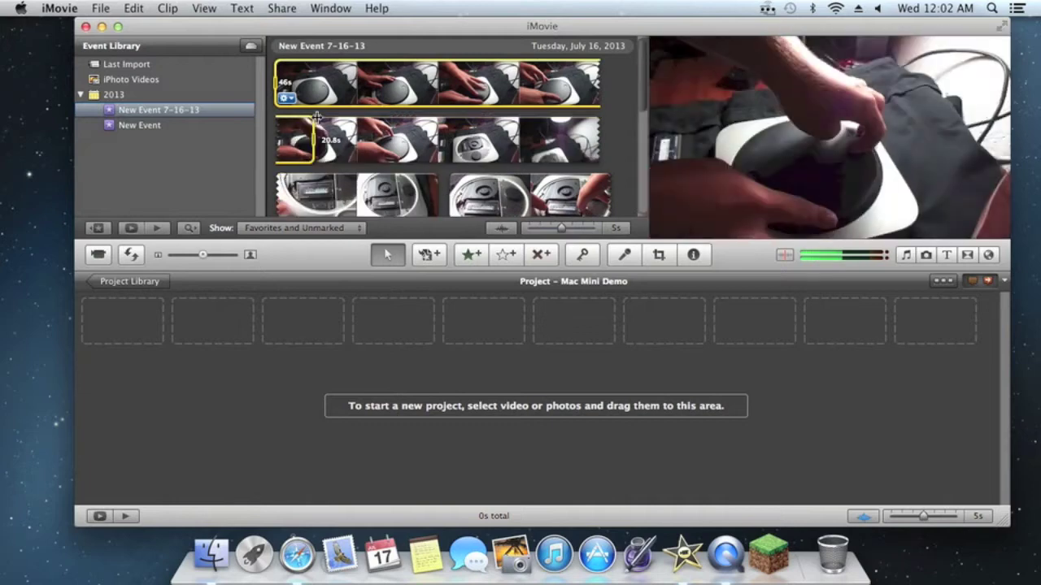
{"action": "left_click_drag", "start_coordinate": [277, 82], "coordinate": [449, 77]}
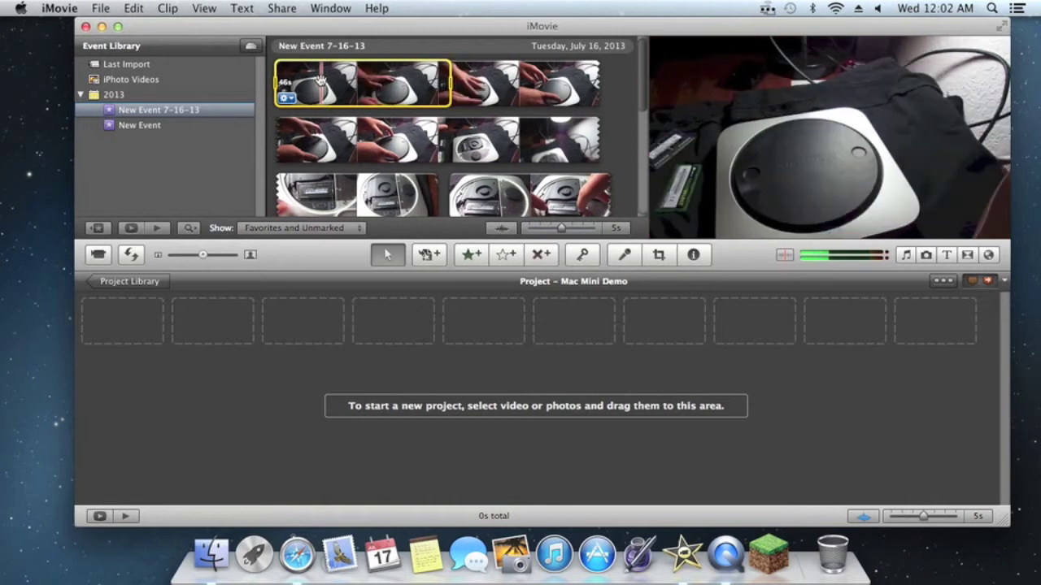
{"action": "left_click_drag", "start_coordinate": [319, 80], "coordinate": [147, 327]}
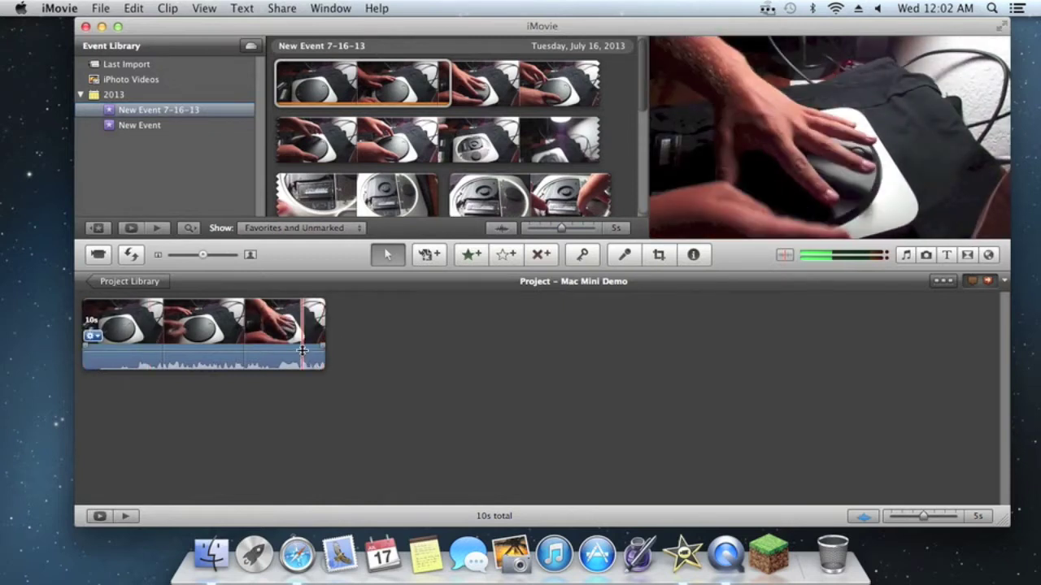
Drag the project clip's volume line down to 0% to mute it.
{"action": "left_click_drag", "start_coordinate": [302, 352], "coordinate": [299, 385]}
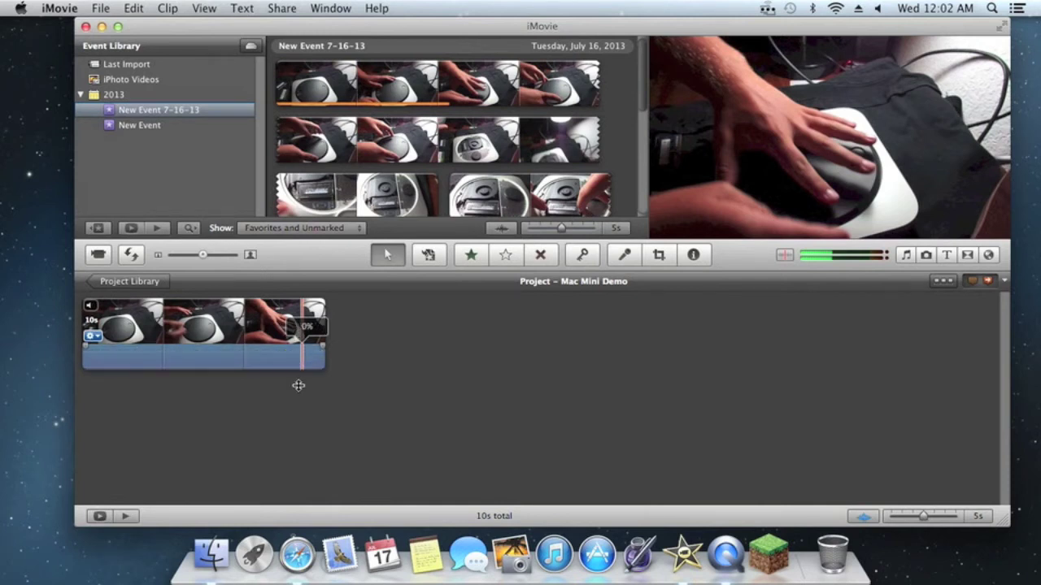
{"action": "left_click_drag", "start_coordinate": [298, 385], "coordinate": [298, 382]}
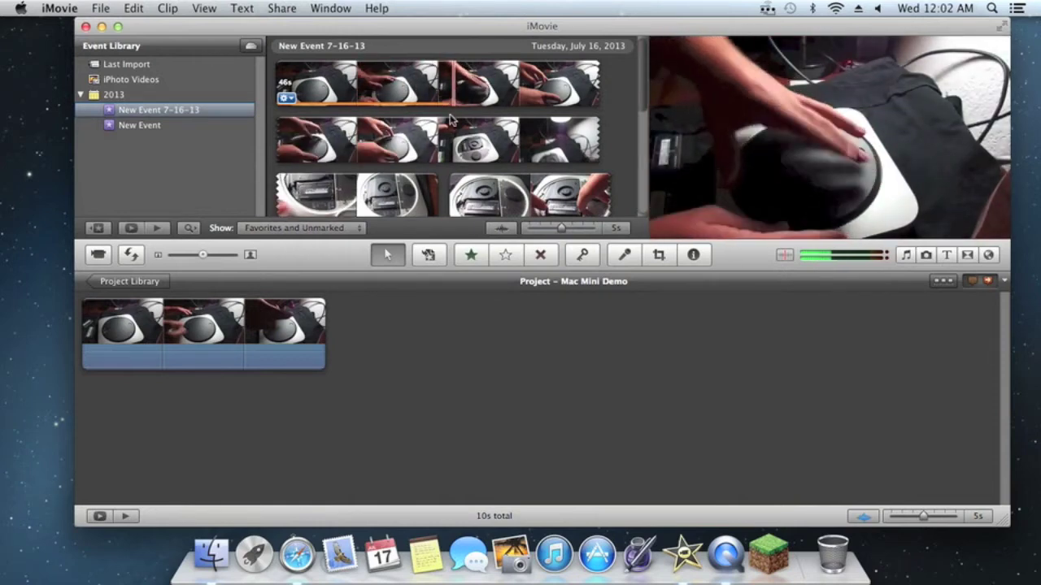
{"action": "scroll", "coordinate": [451, 122], "scroll_direction": "down", "scroll_amount": 3}
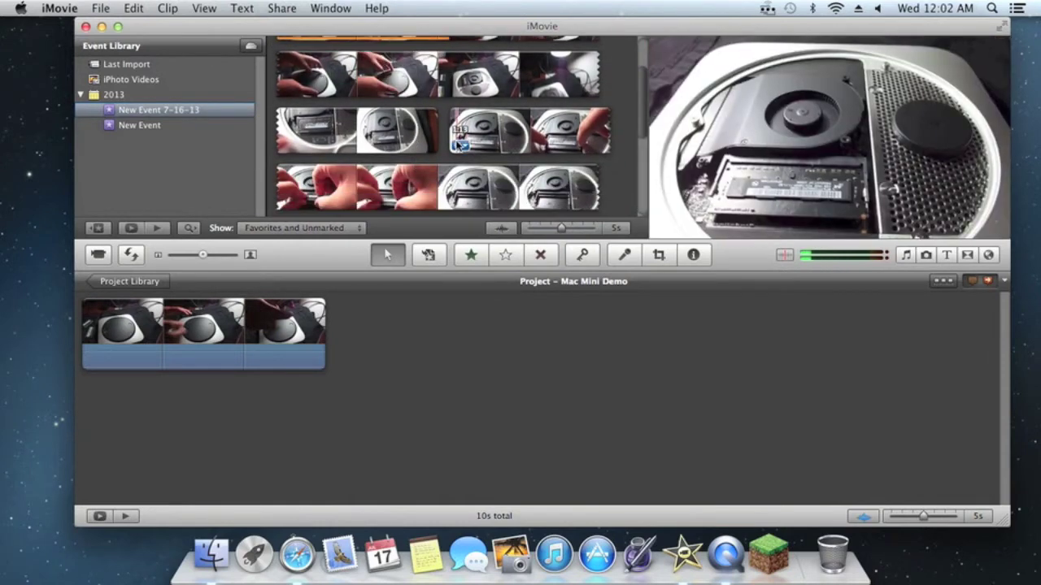
{"action": "left_click_drag", "start_coordinate": [449, 131], "coordinate": [227, 340]}
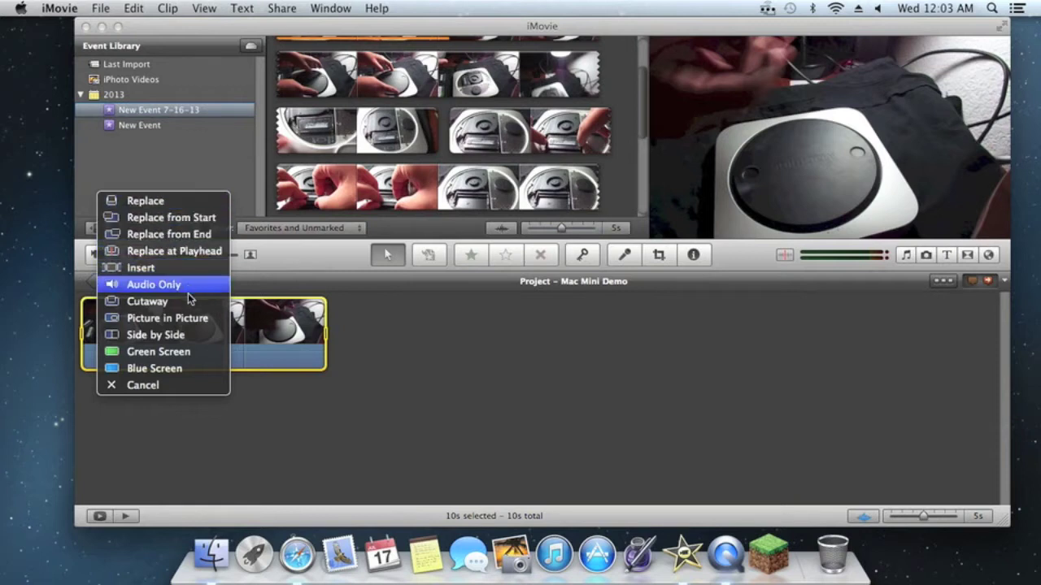
{"action": "left_click", "coordinate": [177, 324]}
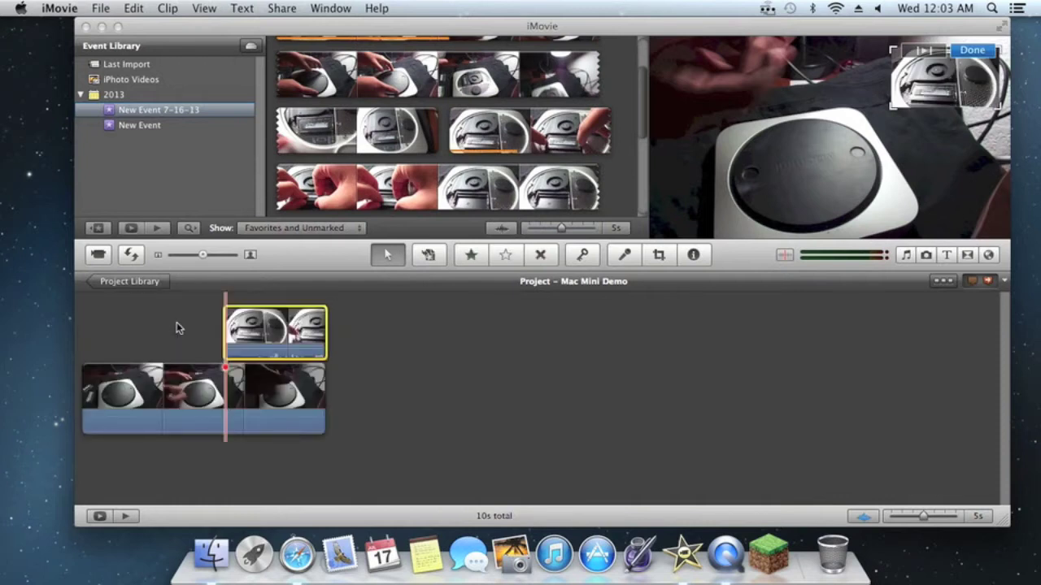
{"action": "left_click", "coordinate": [200, 335]}
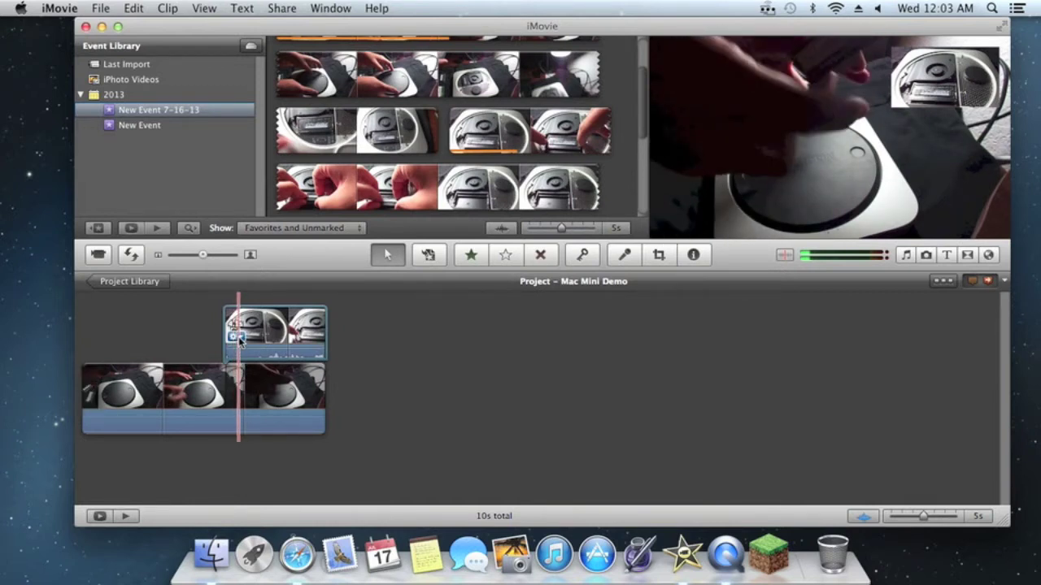
{"action": "left_click", "coordinate": [235, 337]}
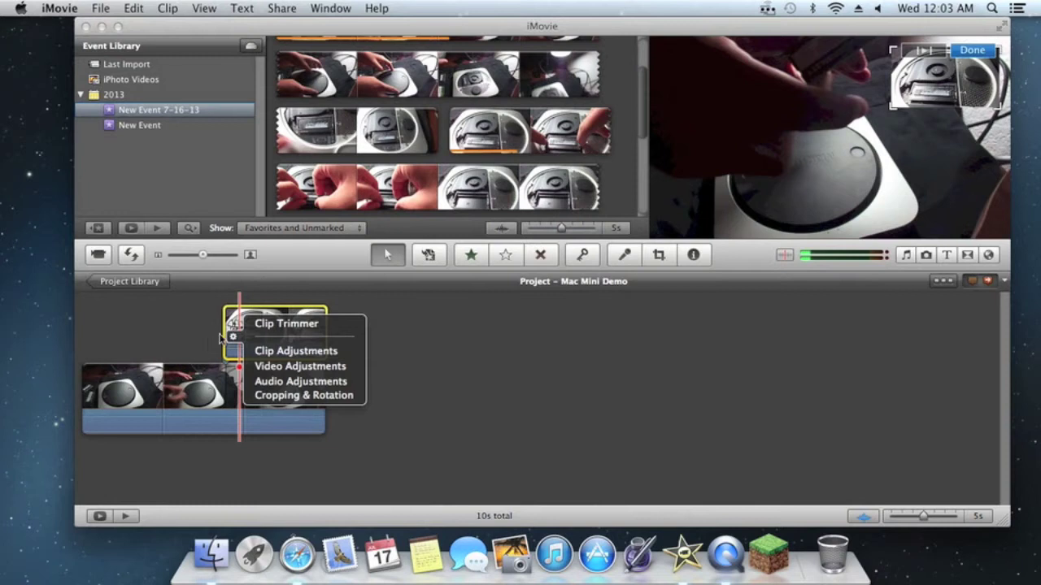
{"action": "left_click", "coordinate": [221, 338]}
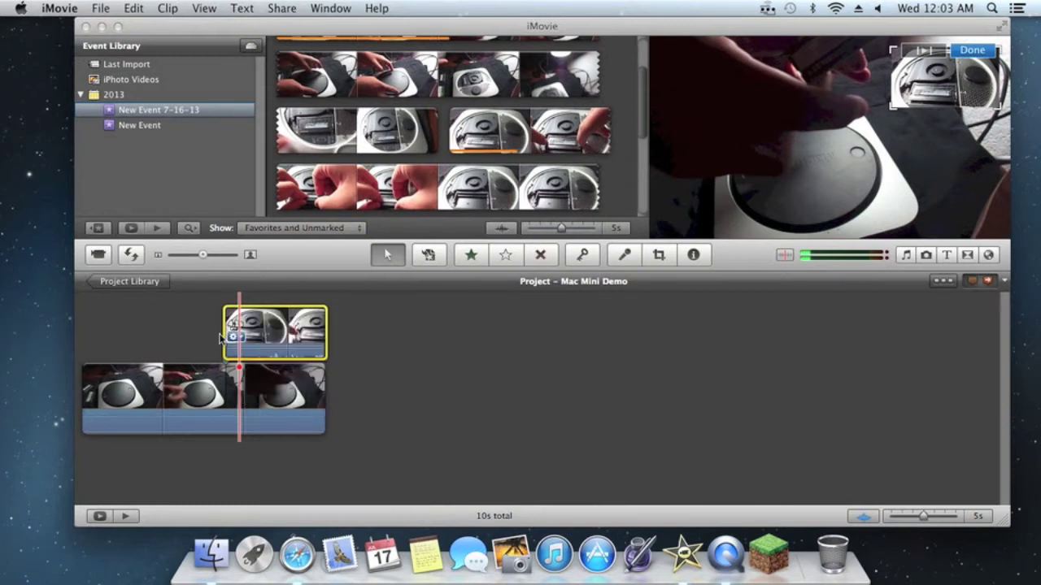
{"action": "right_click", "coordinate": [273, 334]}
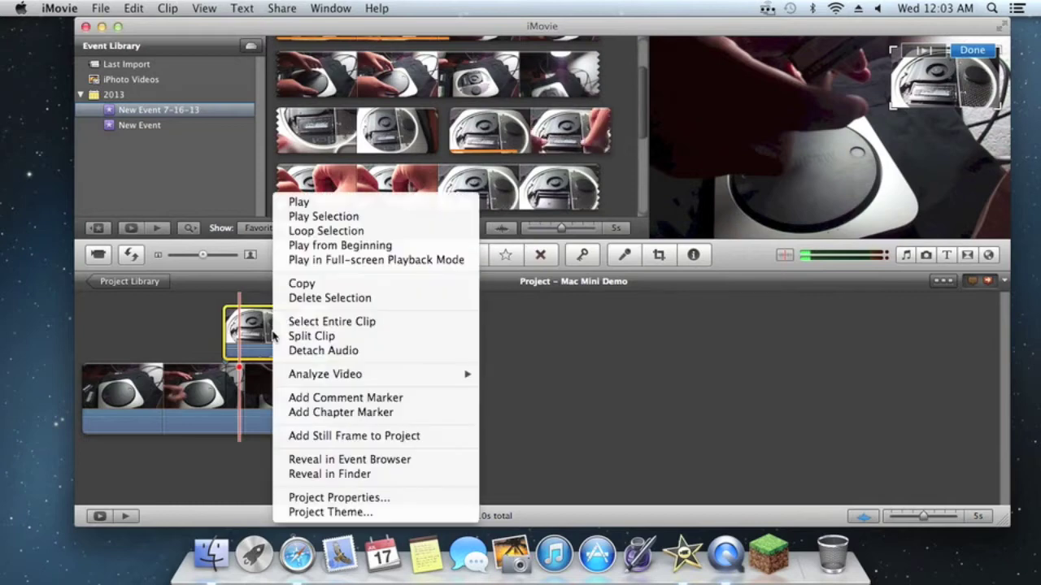
{"action": "left_click", "coordinate": [324, 322]}
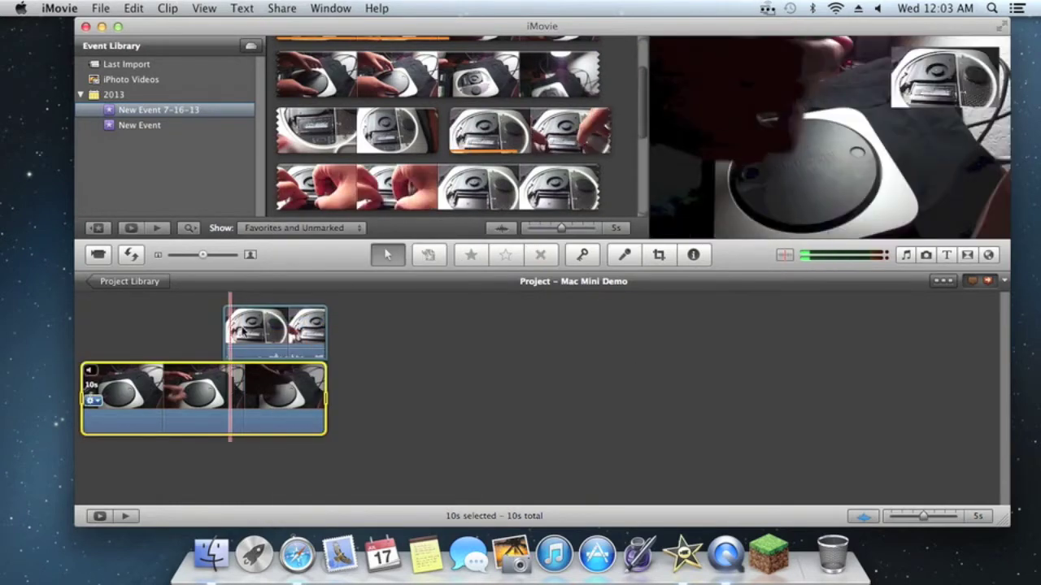
{"action": "left_click", "coordinate": [234, 334]}
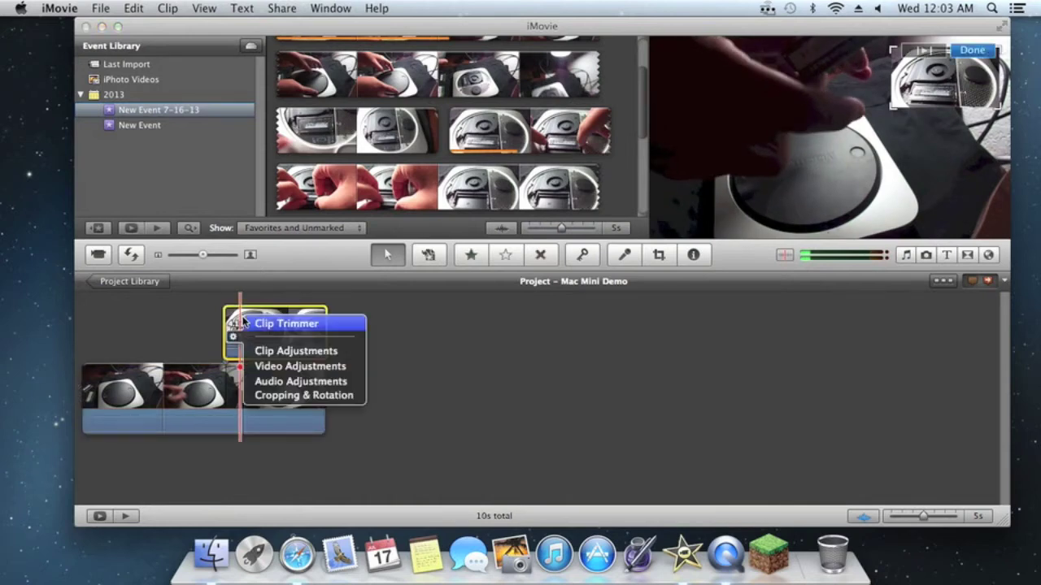
{"action": "left_click", "coordinate": [233, 325]}
{"action": "right_click", "coordinate": [234, 326]}
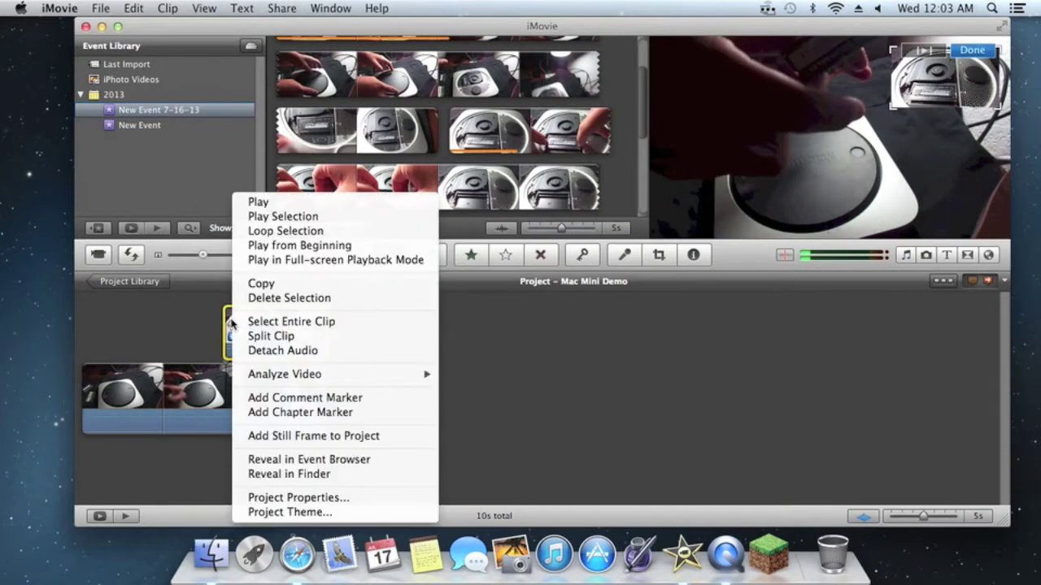
{"action": "left_click", "coordinate": [281, 299]}
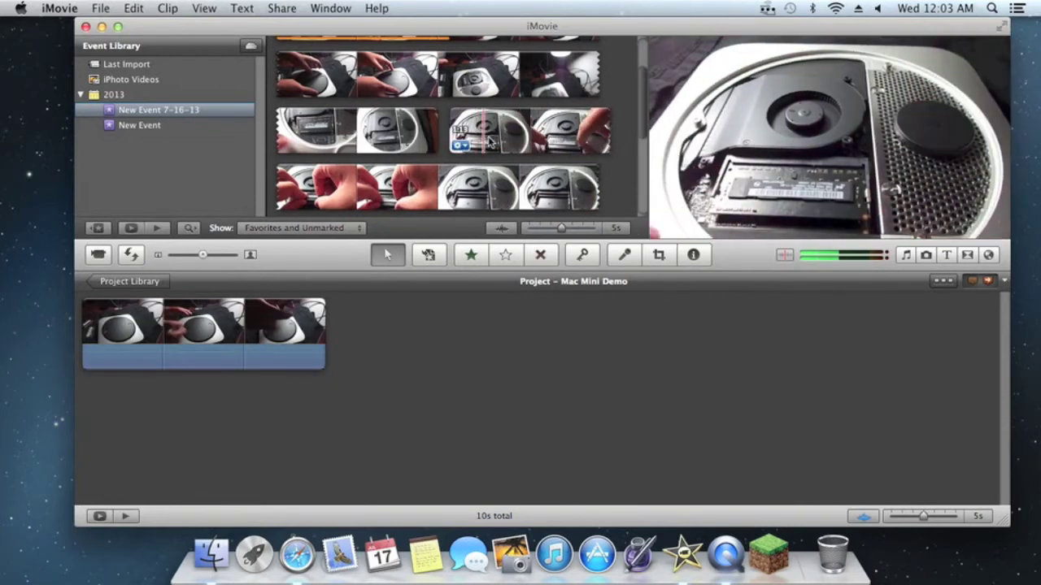
Add a 3.2-second open-case clip range beneath the main clip as Audio Only, then show New Event.
{"action": "left_click_drag", "start_coordinate": [489, 142], "coordinate": [244, 346]}
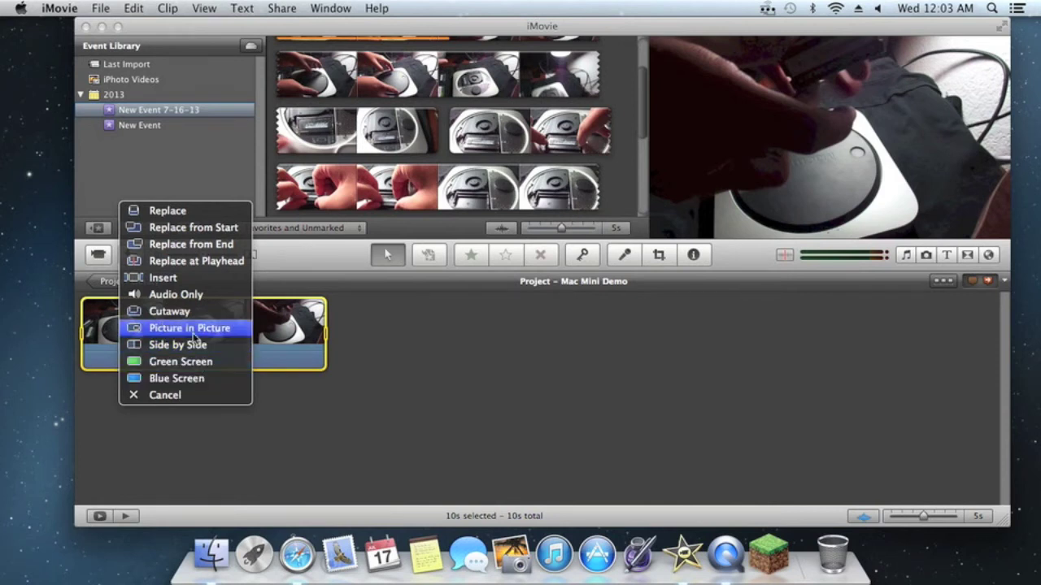
{"action": "left_click", "coordinate": [196, 297]}
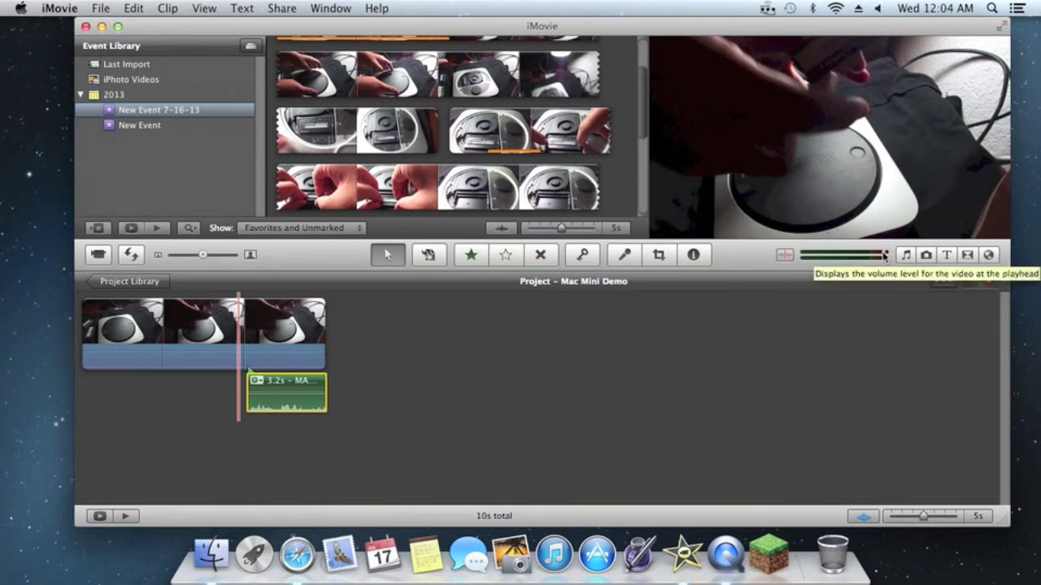
{"action": "left_click", "coordinate": [193, 130]}
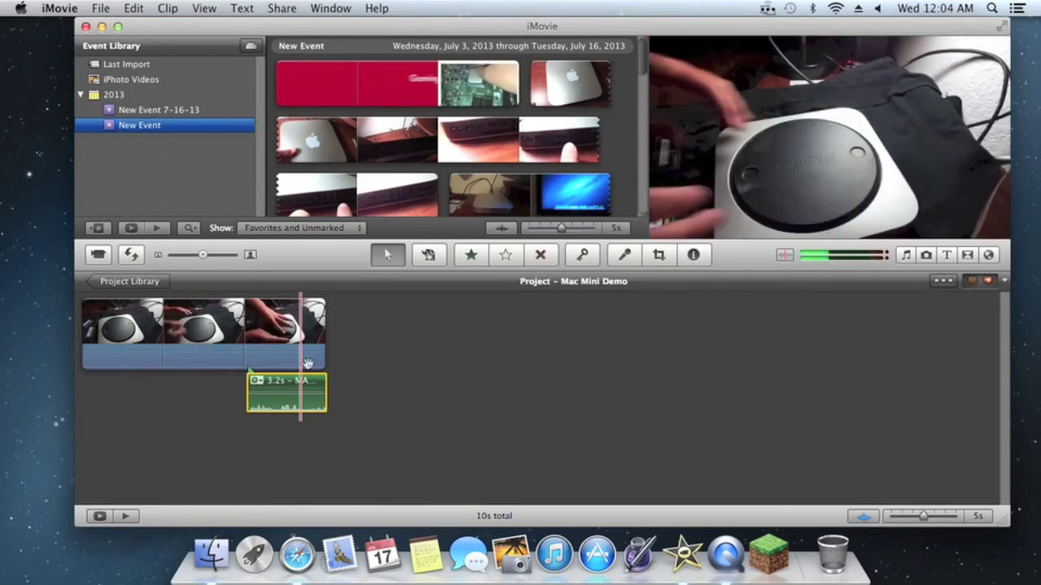
Delete the entire main clip, leaving the project at 0s, and show the Titles browser.
{"action": "left_click", "coordinate": [92, 335]}
{"action": "left_click", "coordinate": [295, 338]}
{"action": "right_click", "coordinate": [295, 337]}
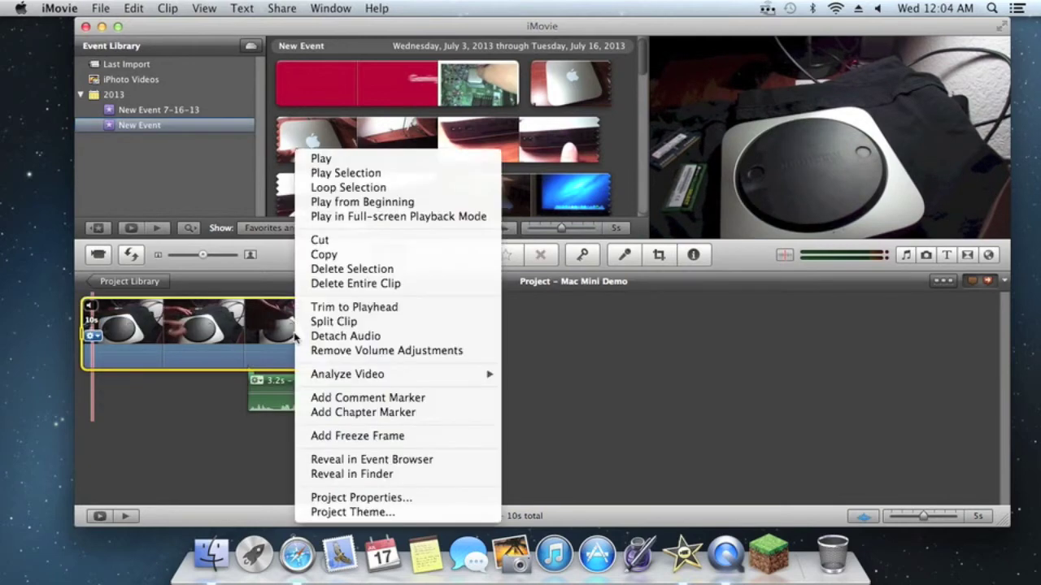
{"action": "left_click", "coordinate": [359, 284]}
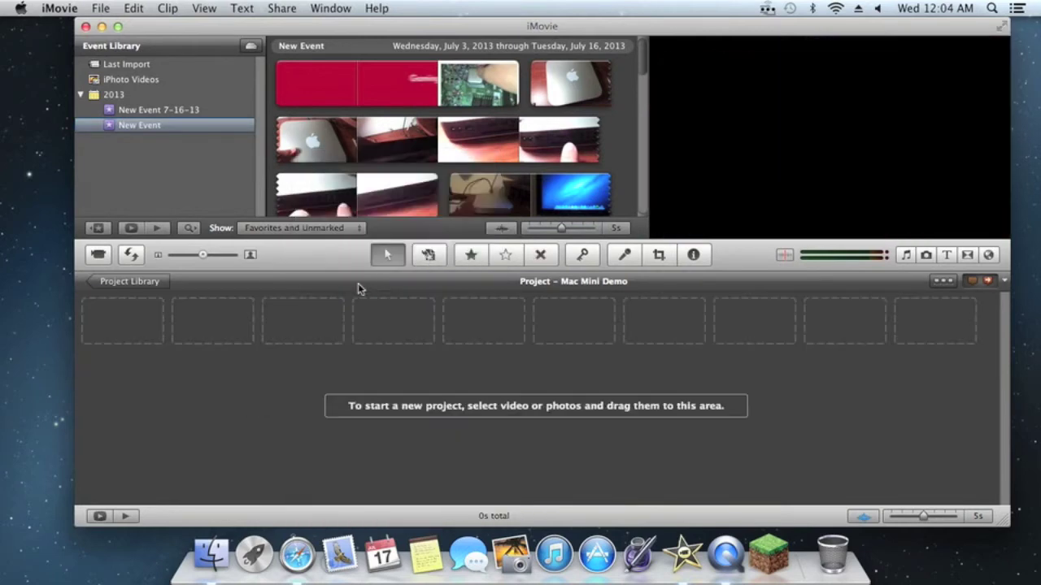
{"action": "left_click", "coordinate": [944, 257]}
{"action": "scroll", "coordinate": [742, 419], "scroll_direction": "down", "scroll_amount": 5}
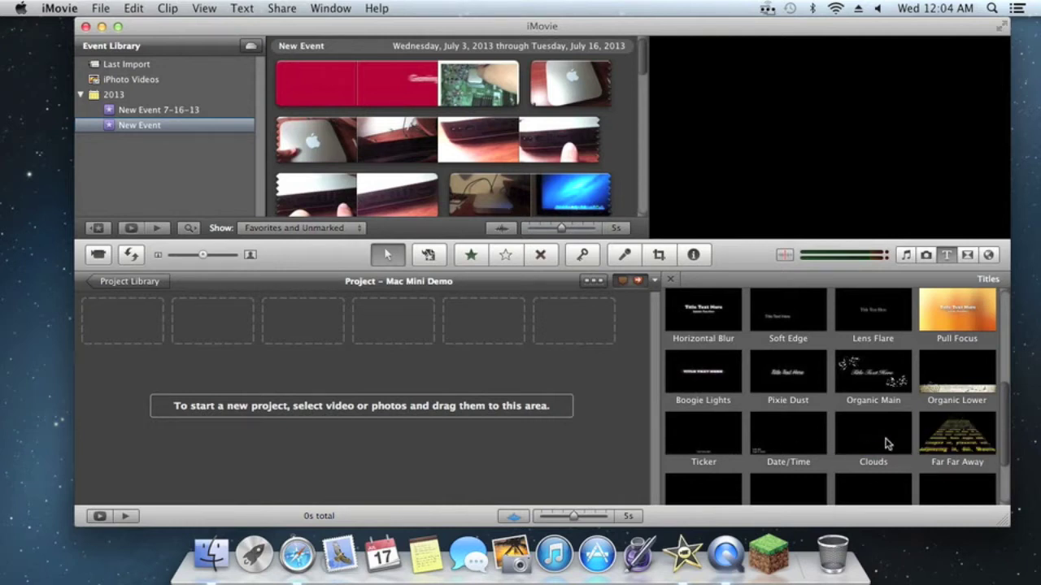
Switch the side browser from Photos to Transitions, play the New Event footage, and bring up its options.
{"action": "scroll", "coordinate": [972, 407], "scroll_direction": "up", "scroll_amount": 8}
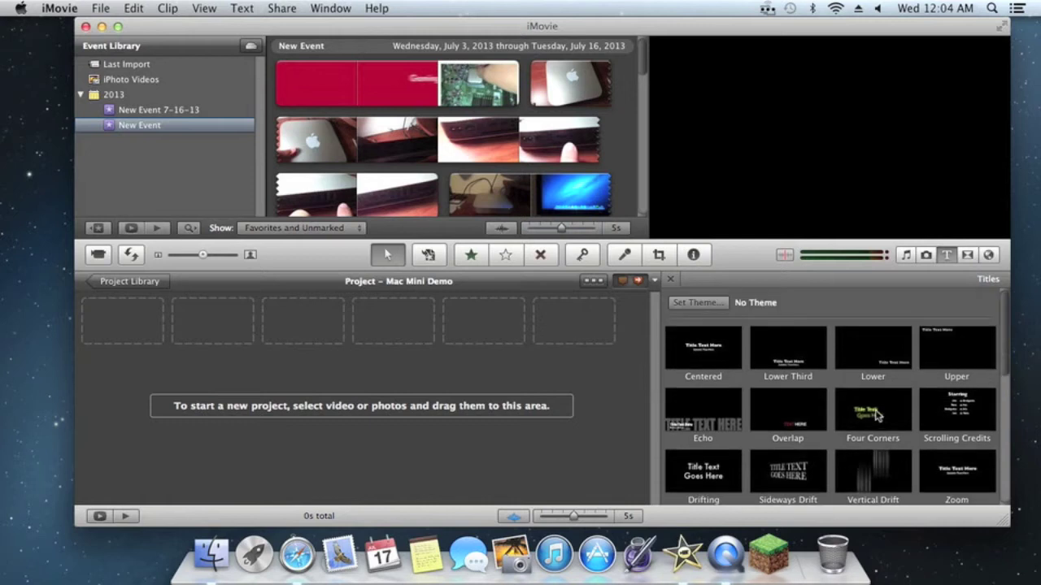
{"action": "left_click", "coordinate": [925, 255]}
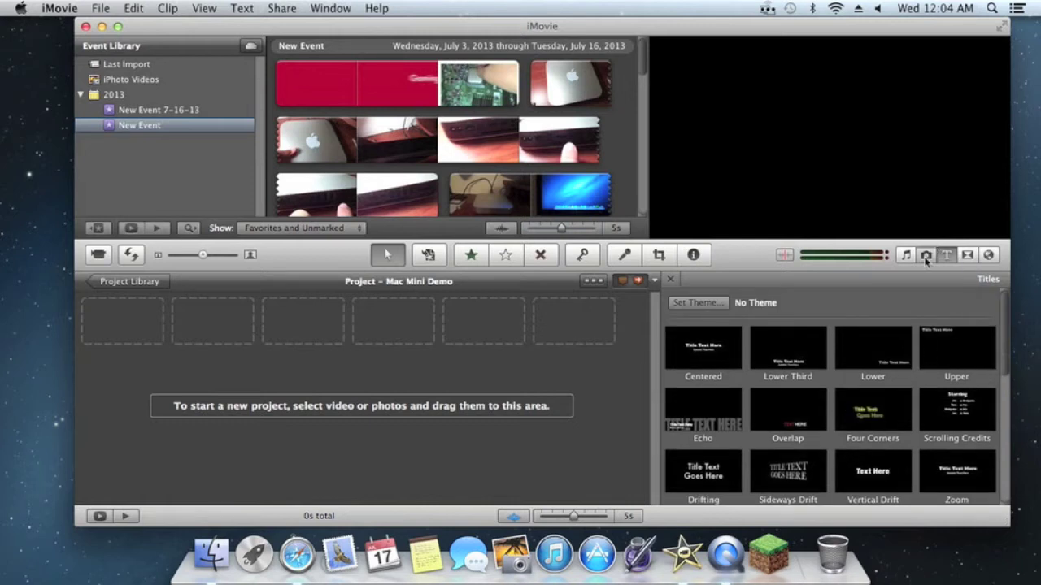
{"action": "left_click", "coordinate": [967, 255]}
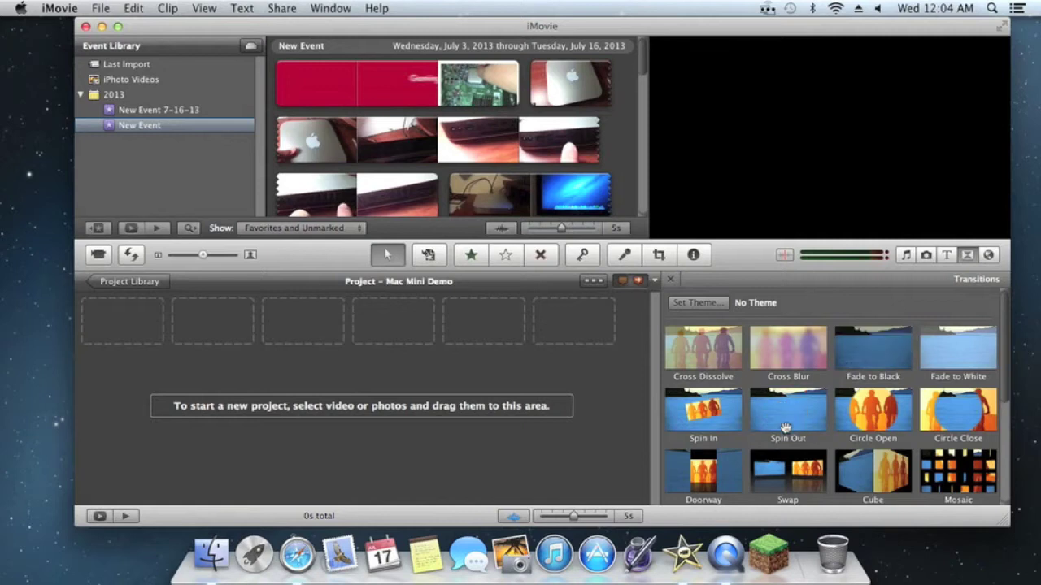
{"action": "key", "text": "space"}
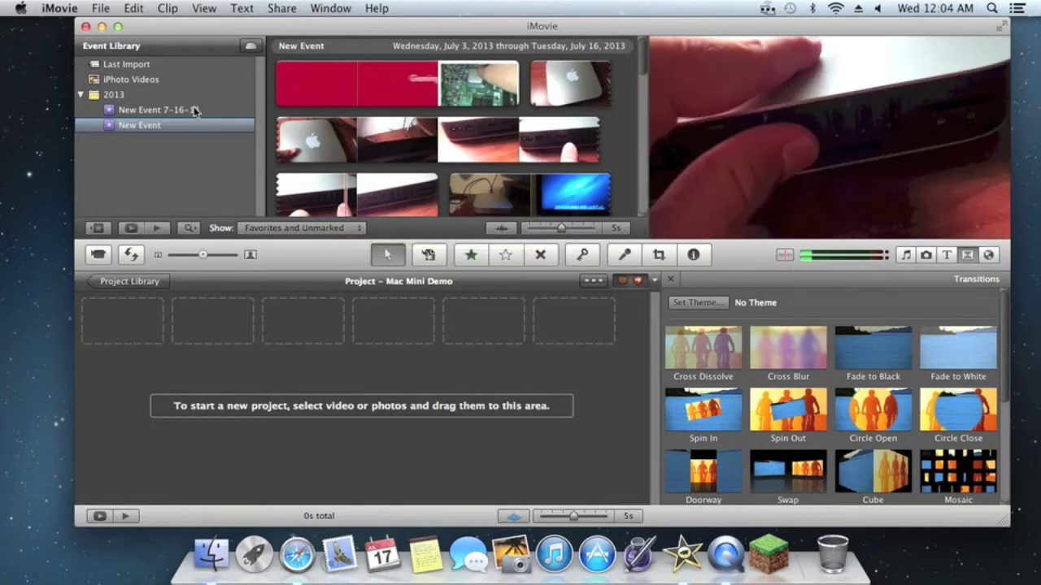
{"action": "right_click", "coordinate": [159, 168]}
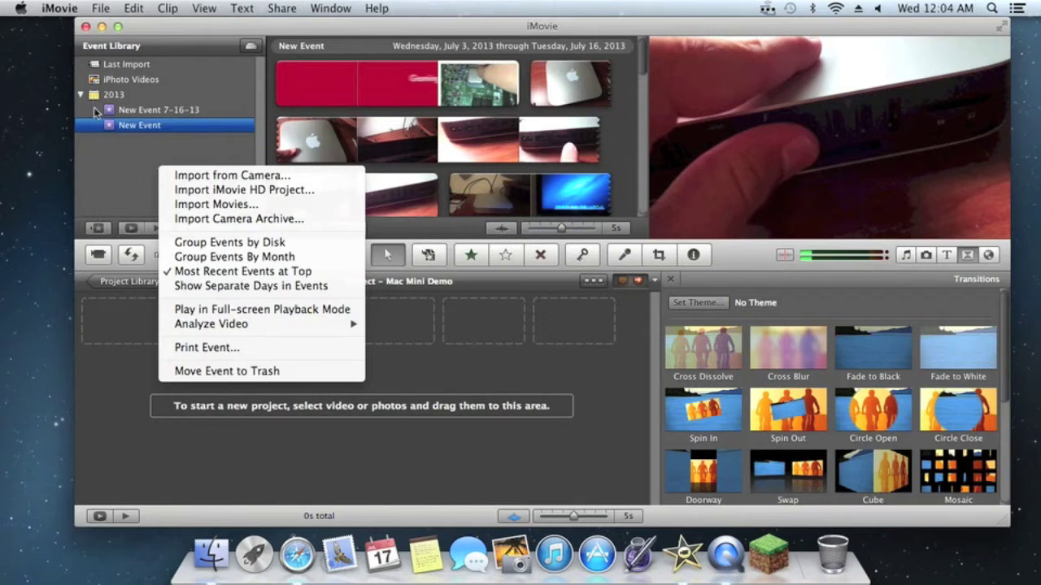
Select New Event 7-16-13 and look over its context menu options.
{"action": "left_click", "coordinate": [93, 162]}
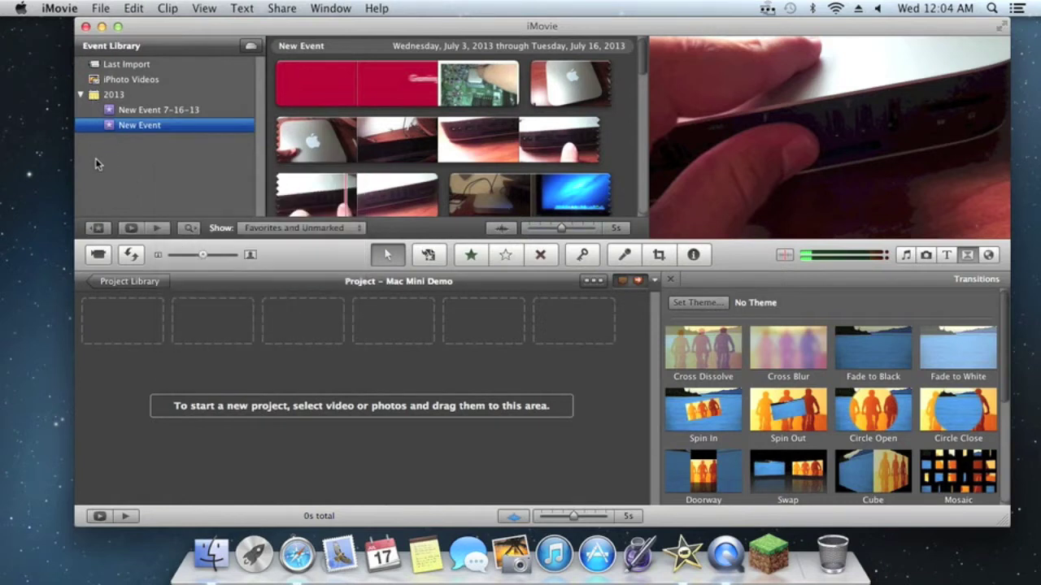
{"action": "left_click", "coordinate": [150, 110]}
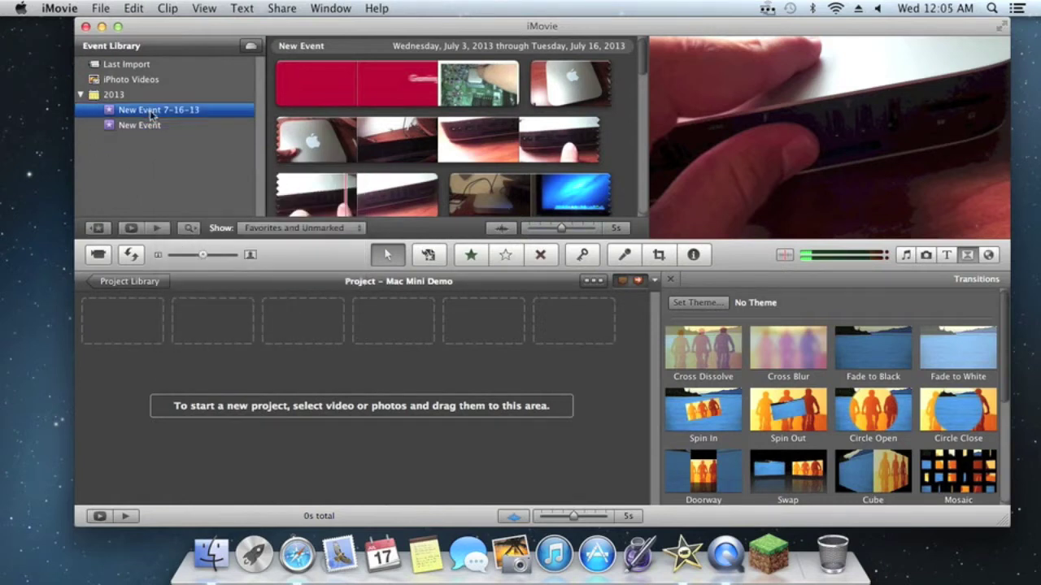
{"action": "right_click", "coordinate": [161, 163]}
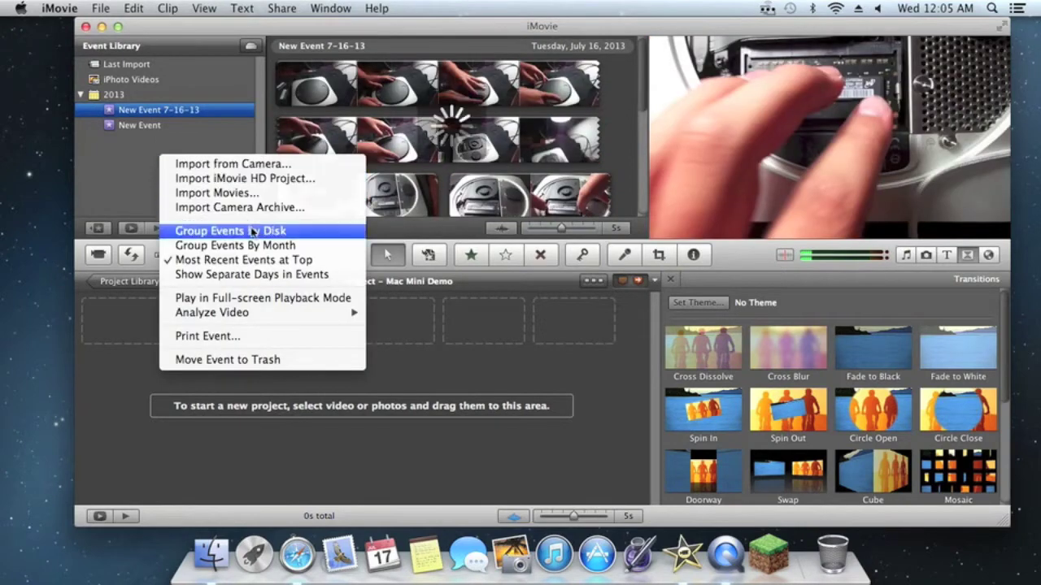
{"action": "mouse_move", "coordinate": [255, 315]}
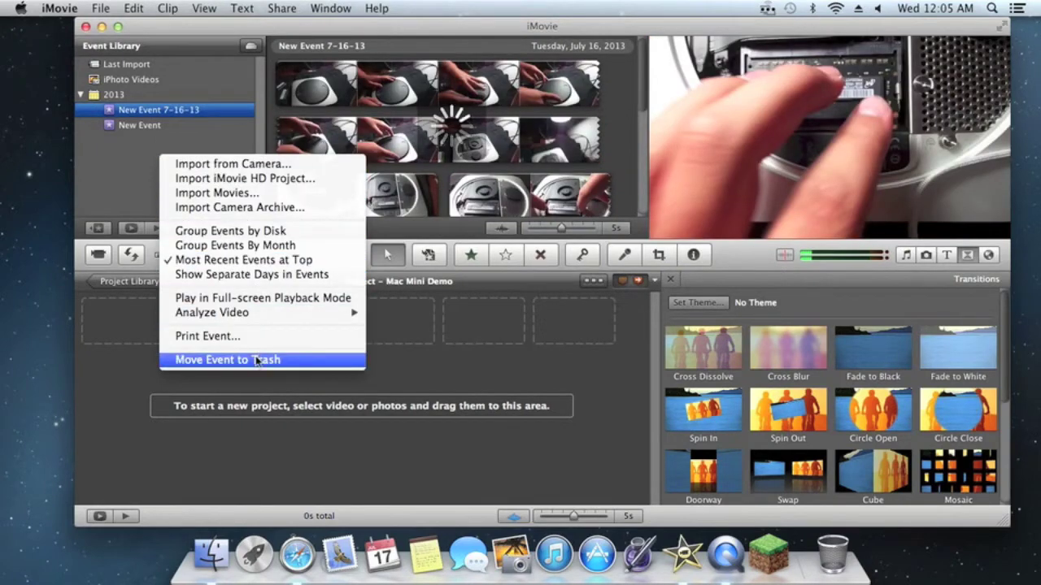
{"action": "left_click", "coordinate": [109, 173]}
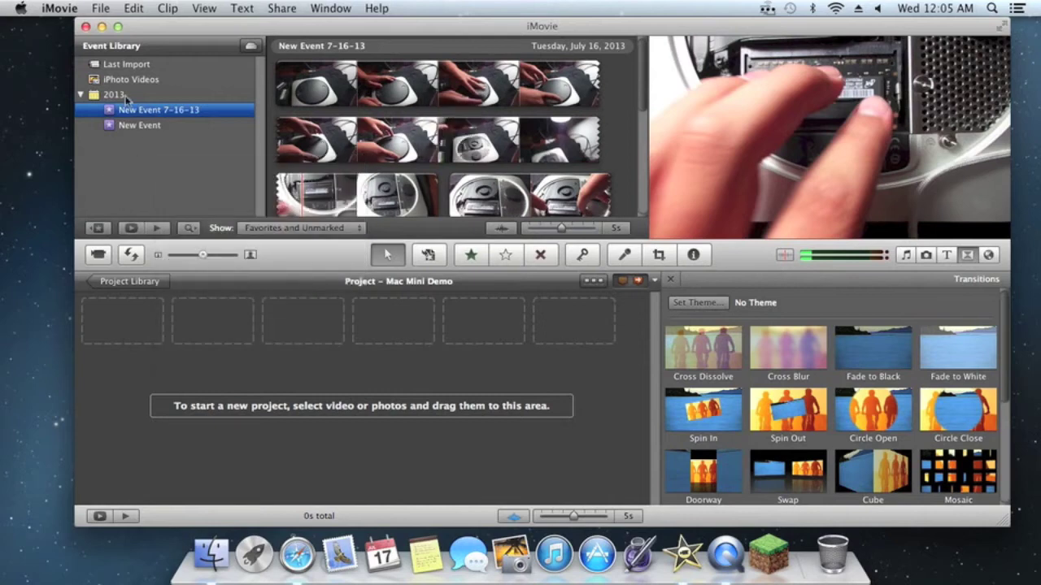
Select the 2013 year folder and look over its context menu.
{"action": "left_click", "coordinate": [117, 95]}
{"action": "right_click", "coordinate": [139, 175]}
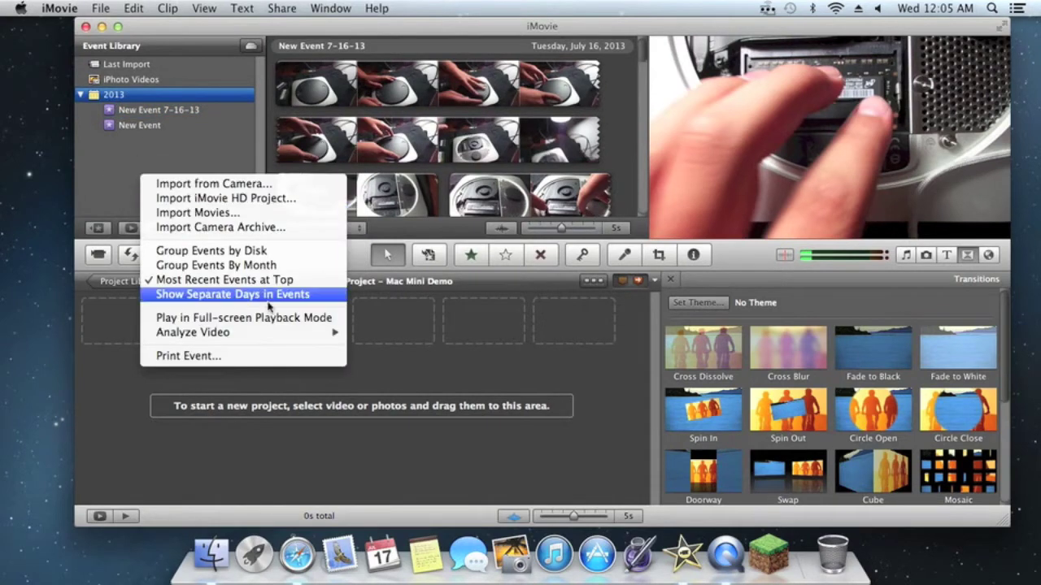
{"action": "left_click", "coordinate": [103, 174]}
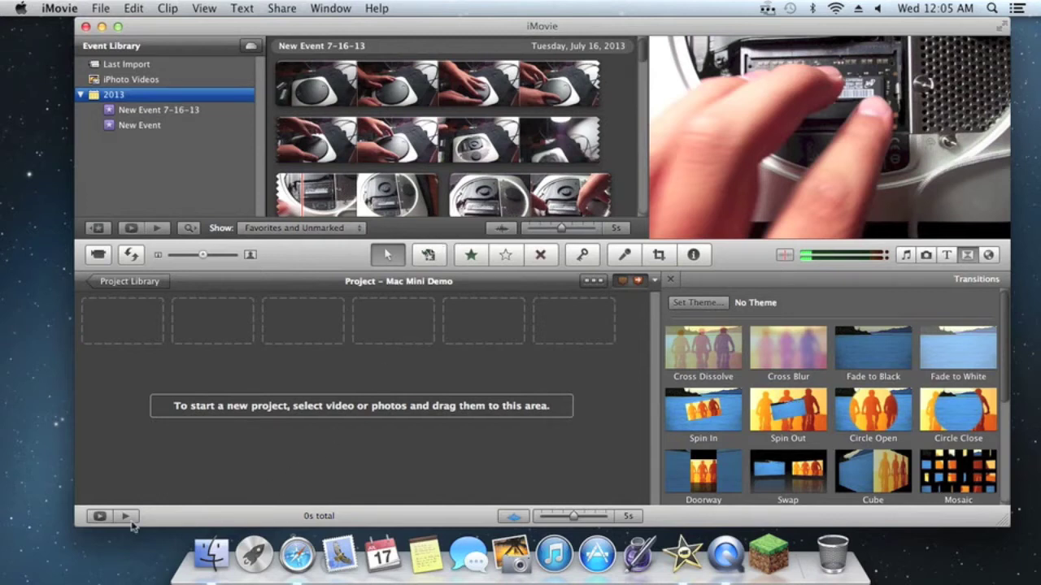
{"action": "left_click", "coordinate": [100, 10]}
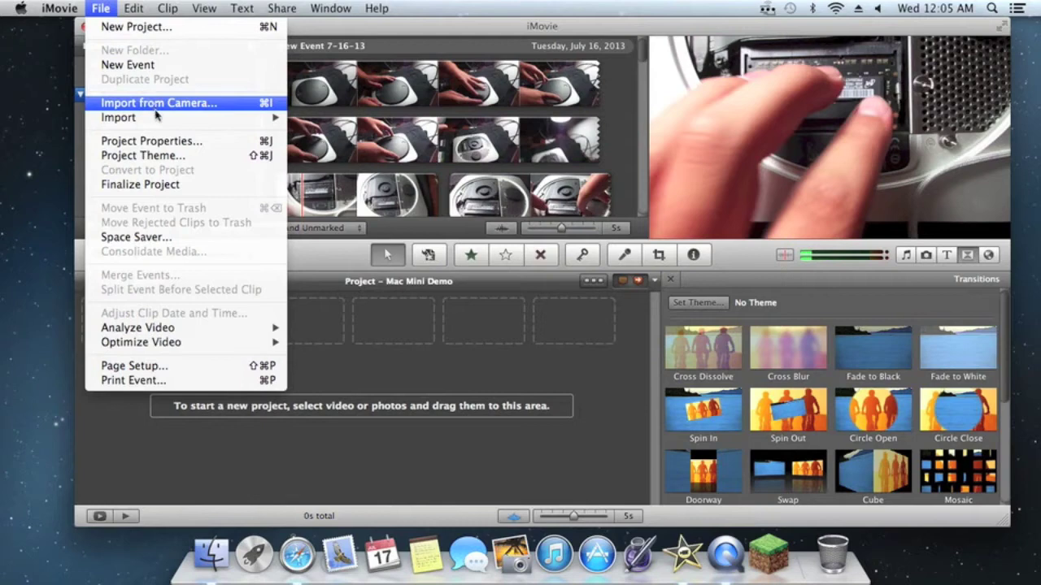
{"action": "mouse_move", "coordinate": [159, 120]}
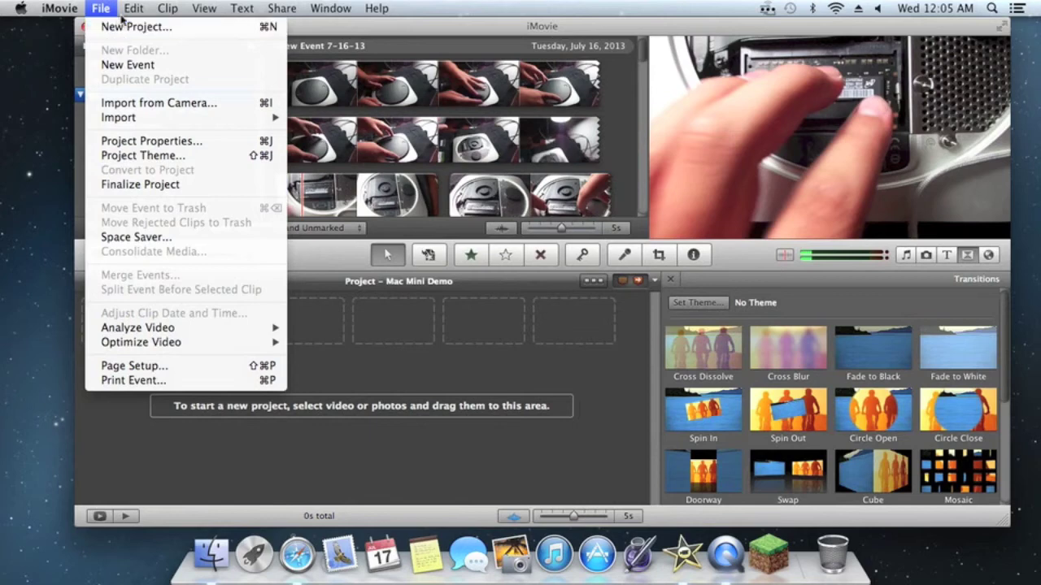
{"action": "mouse_move", "coordinate": [130, 10]}
{"action": "mouse_move", "coordinate": [168, 11]}
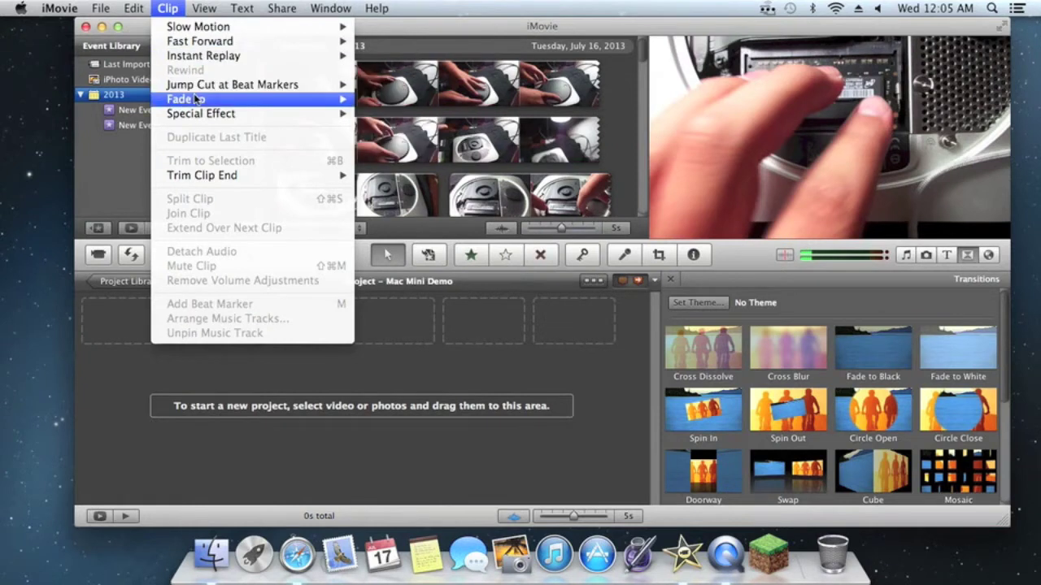
{"action": "mouse_move", "coordinate": [195, 98]}
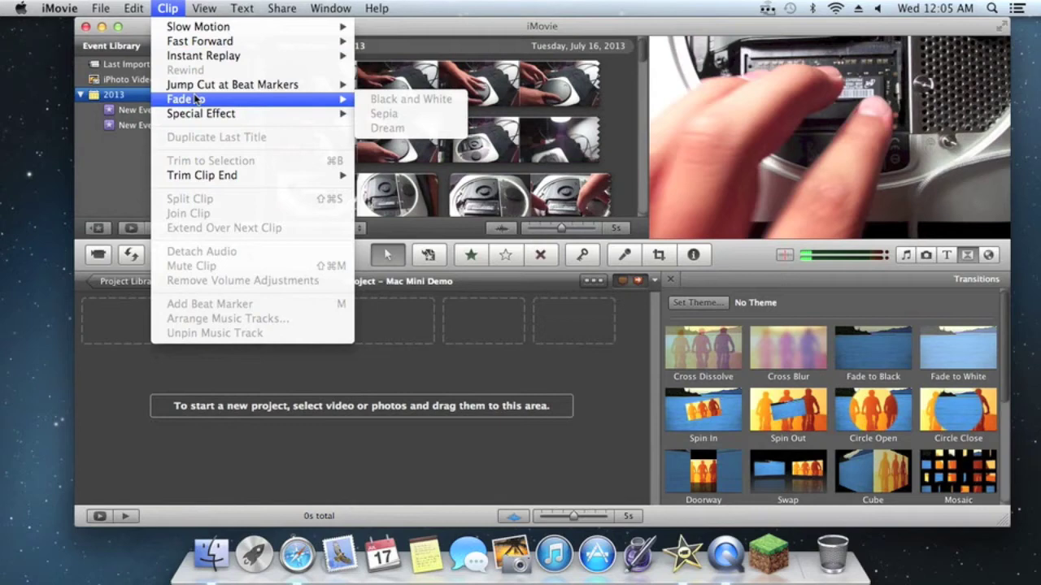
{"action": "mouse_move", "coordinate": [199, 119]}
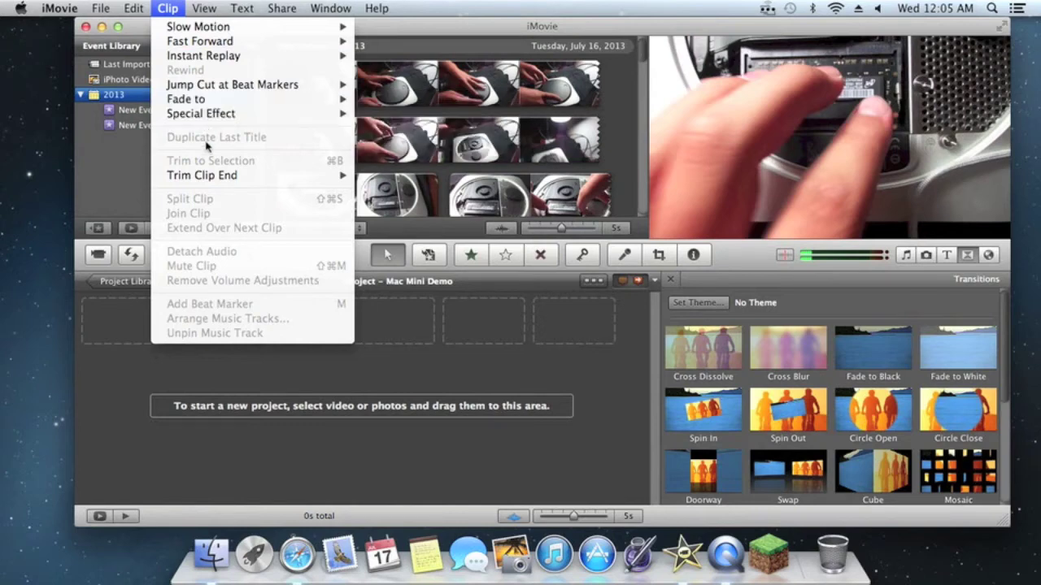
{"action": "left_click", "coordinate": [447, 370]}
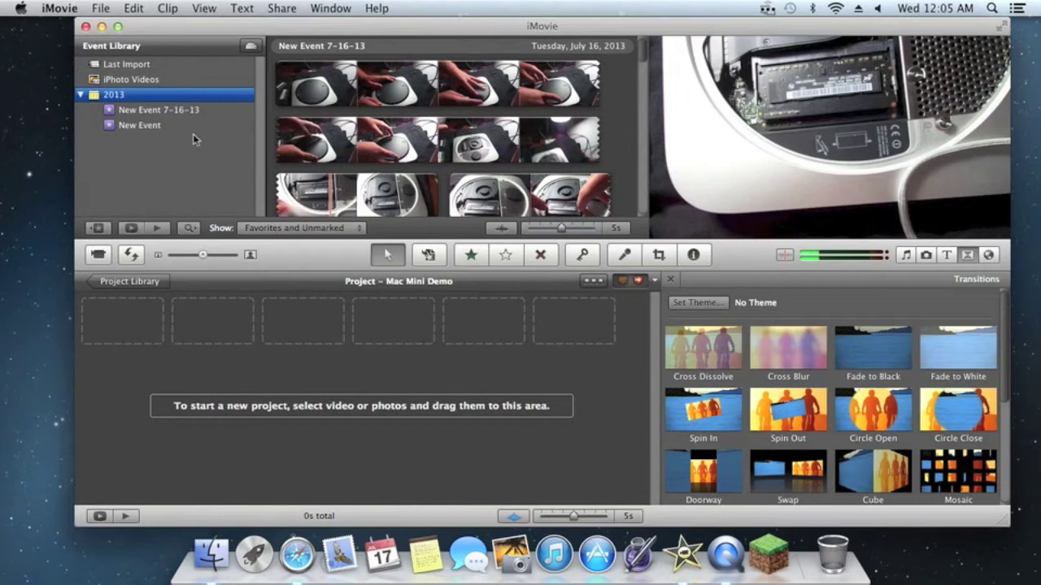
Open the Mac Mini 2012 Review project from the Project Library and play it.
{"action": "left_click", "coordinate": [111, 281]}
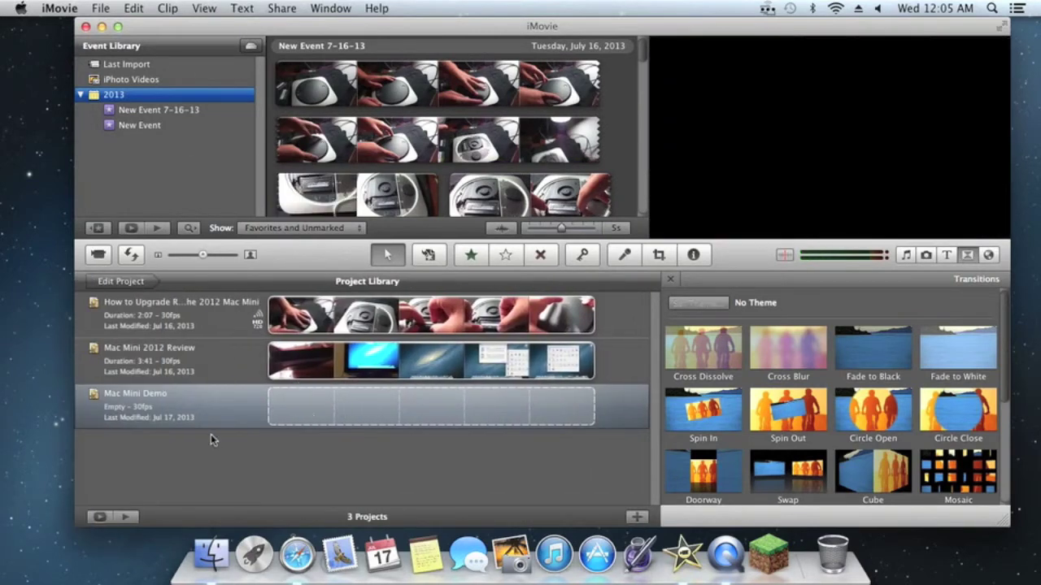
{"action": "double_click", "coordinate": [203, 349]}
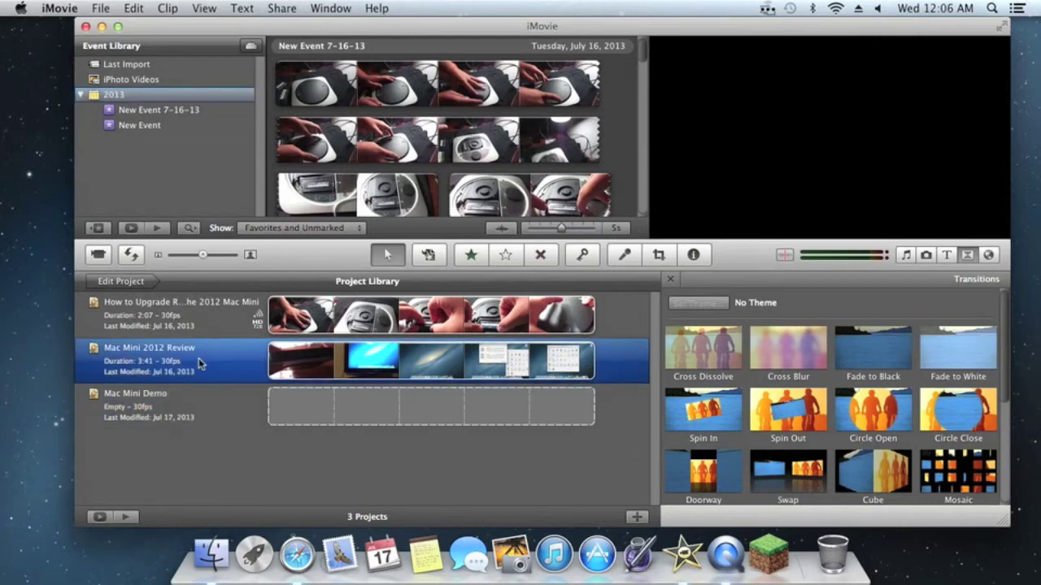
{"action": "scroll", "coordinate": [287, 381], "scroll_direction": "down", "scroll_amount": 10}
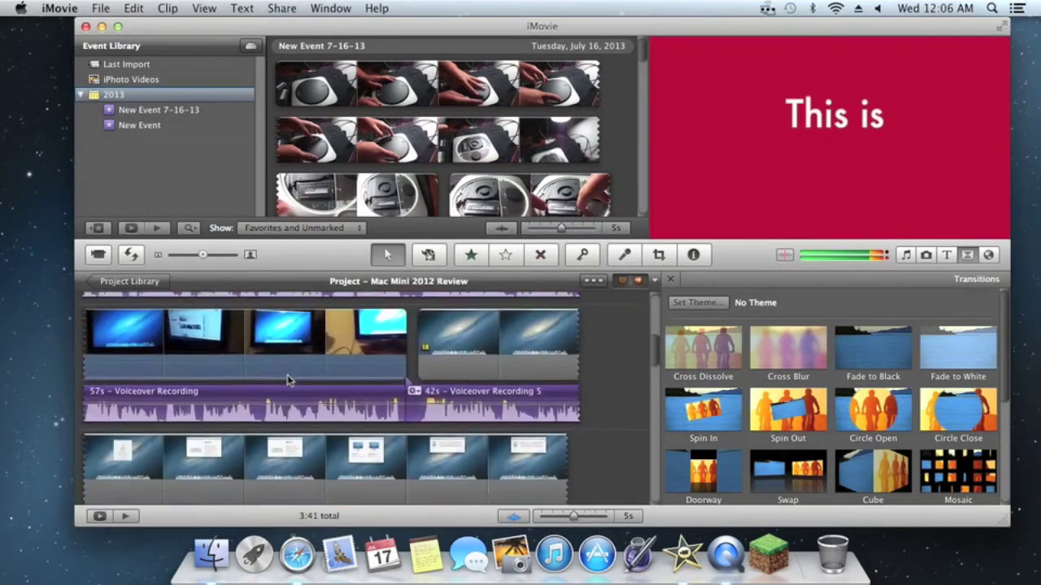
{"action": "key", "text": "space"}
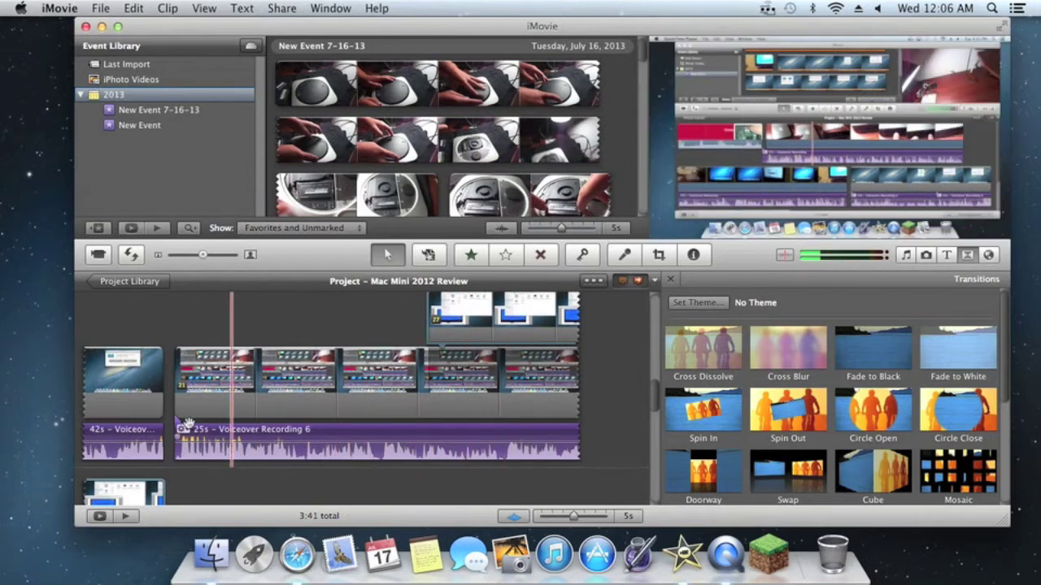
Select the Voiceover Recording 7 clip and bring up its actions menu.
{"action": "scroll", "coordinate": [354, 435], "scroll_direction": "down", "scroll_amount": 3}
{"action": "scroll", "coordinate": [354, 435], "scroll_direction": "down", "scroll_amount": 5}
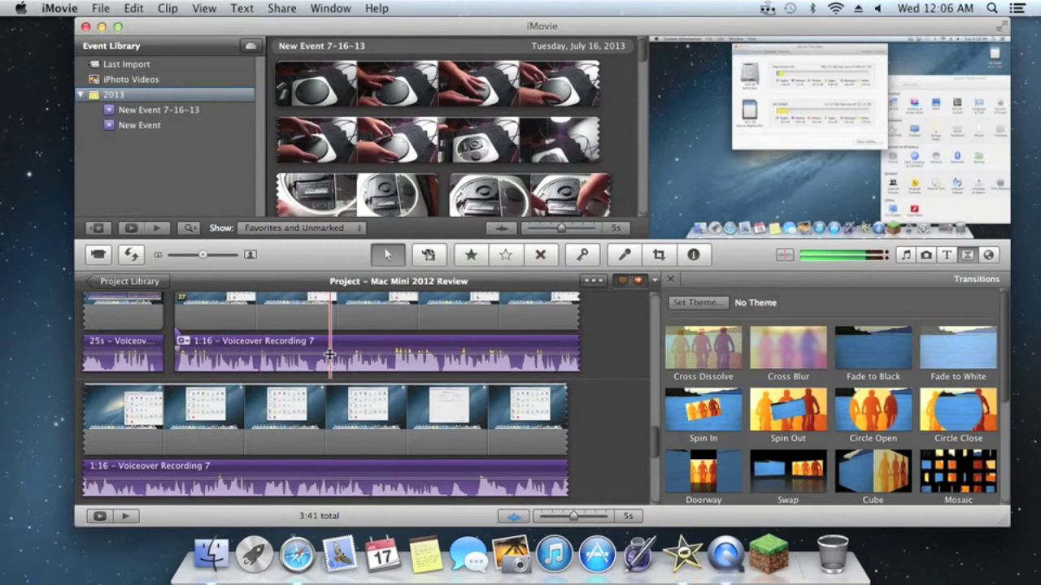
{"action": "left_click", "coordinate": [330, 356]}
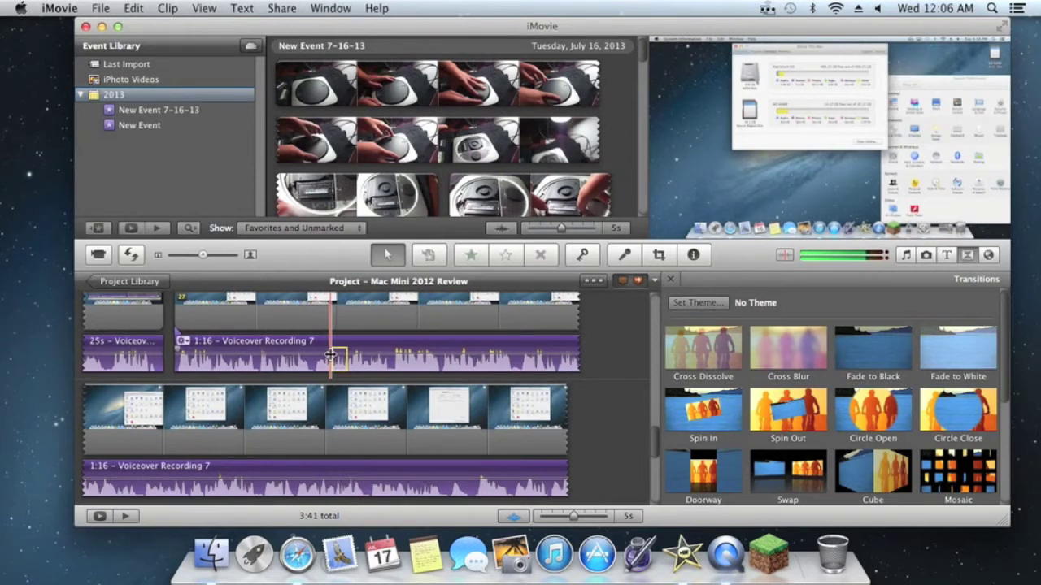
{"action": "left_click", "coordinate": [182, 342]}
Look over the Voiceover Recording 7 clip's audio and clip settings, then close the panel.
{"action": "left_click", "coordinate": [210, 367]}
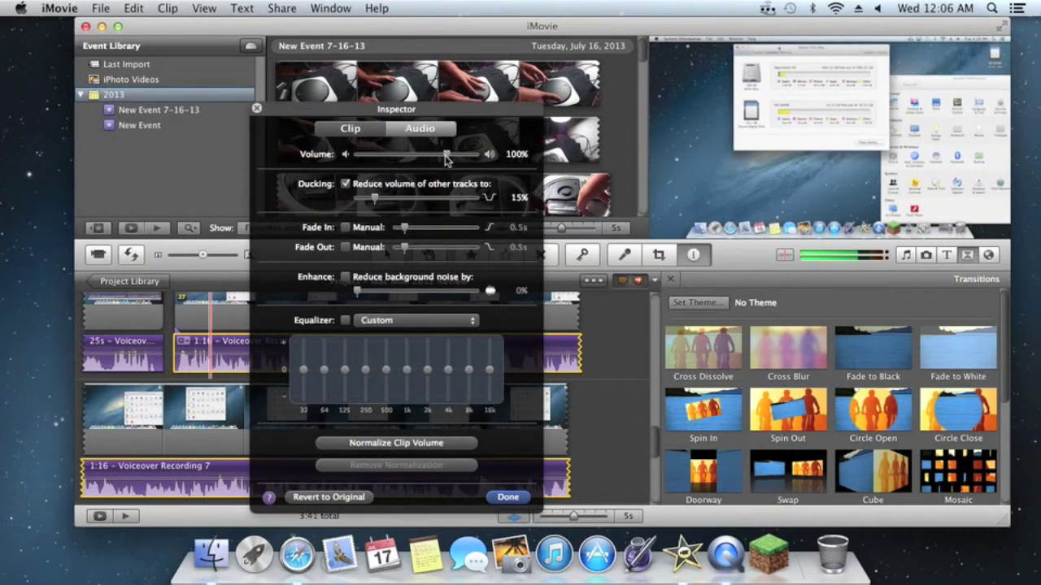
{"action": "left_click", "coordinate": [362, 134]}
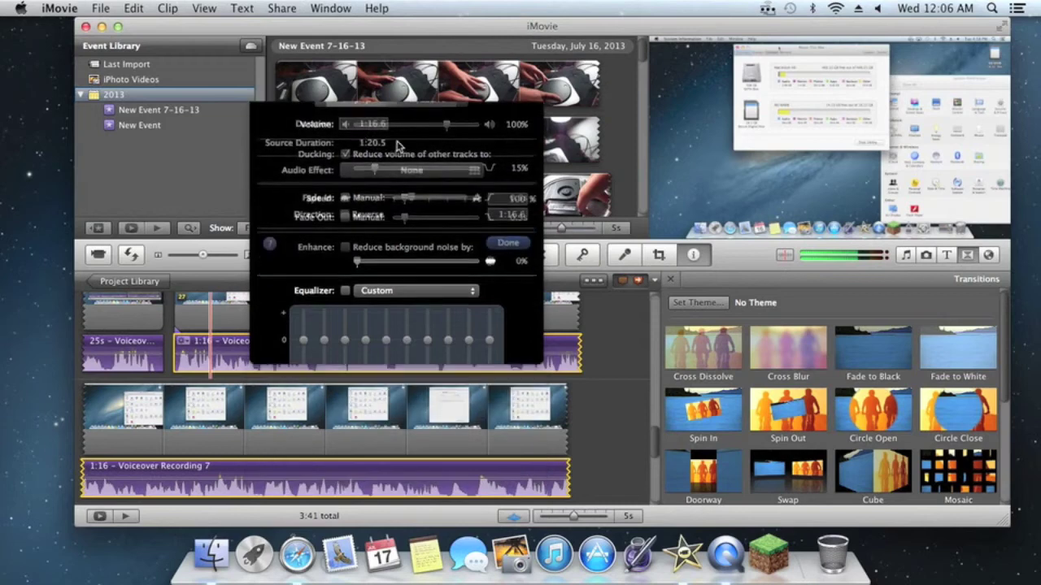
{"action": "left_click", "coordinate": [418, 132]}
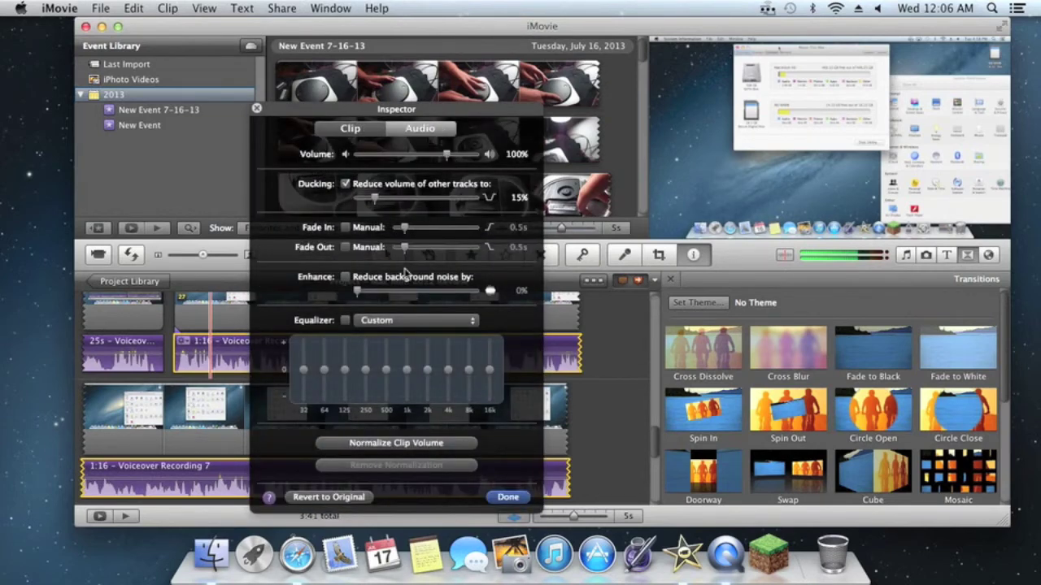
{"action": "left_click", "coordinate": [254, 111]}
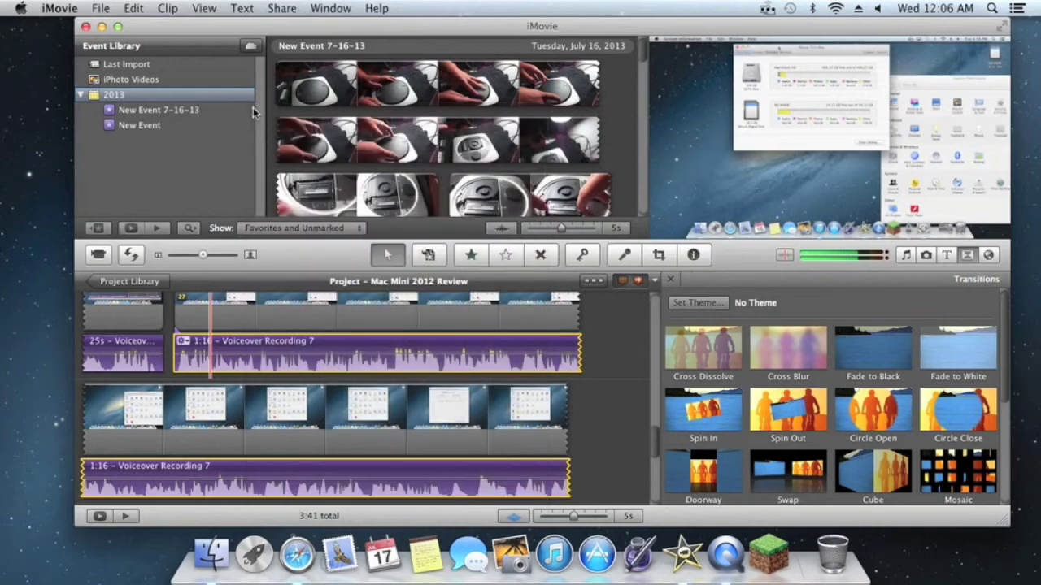
Reopen the voiceover's Audio Adjustments, check the equalizer presets, and close with Custom kept.
{"action": "left_click", "coordinate": [182, 341]}
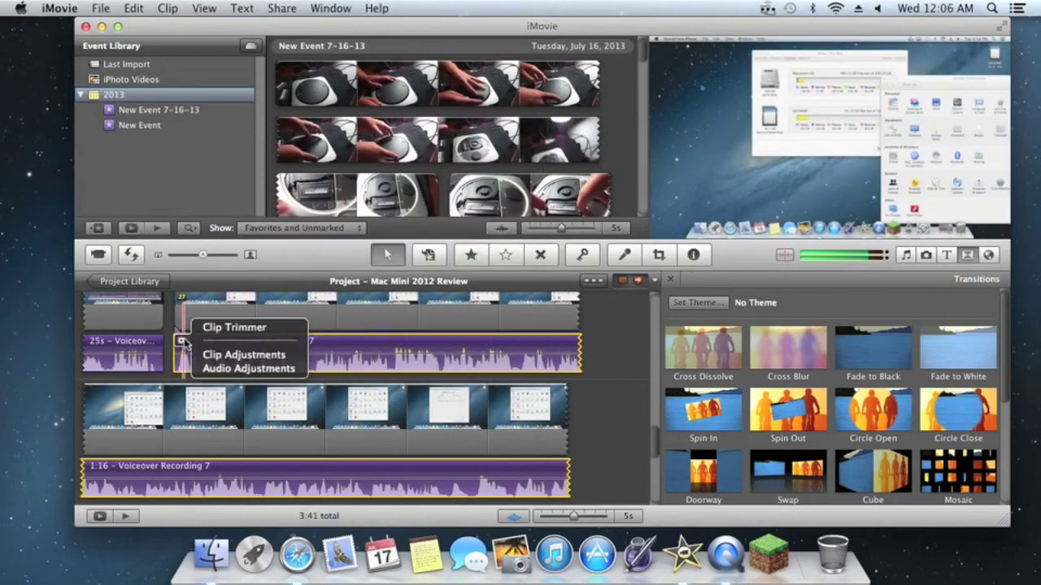
{"action": "left_click", "coordinate": [243, 369]}
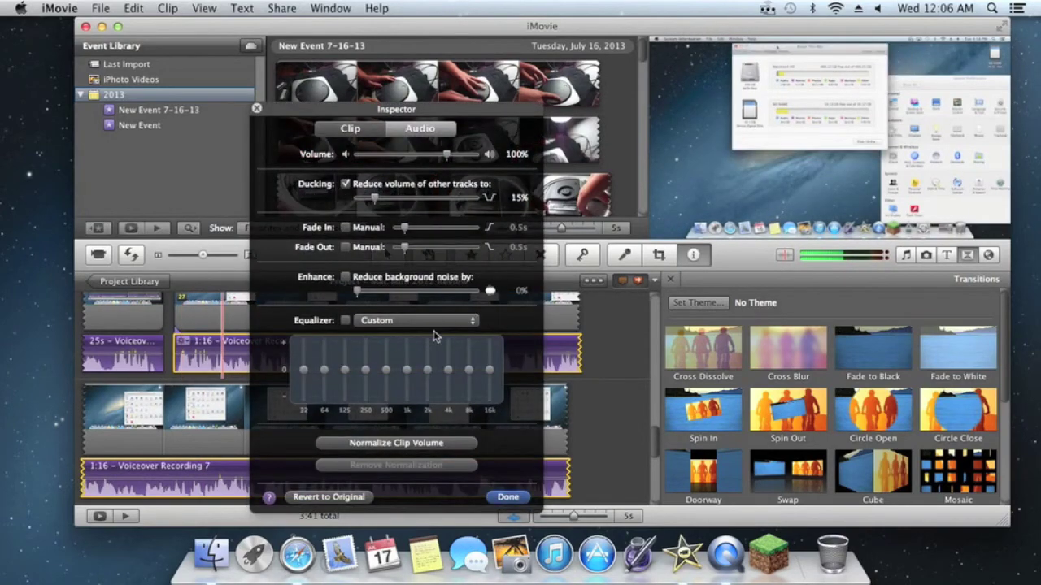
{"action": "left_click", "coordinate": [430, 319]}
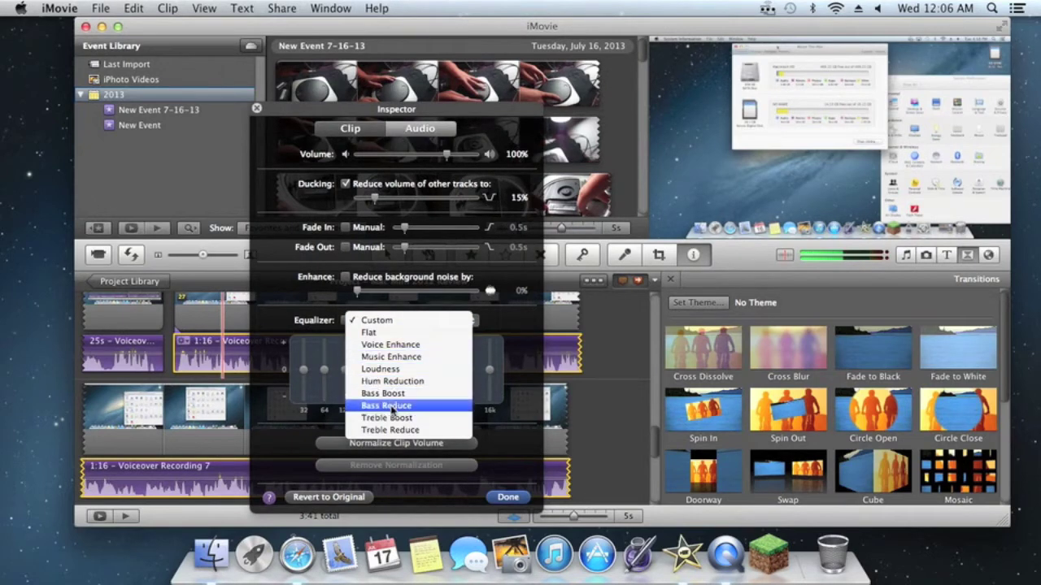
{"action": "left_click", "coordinate": [517, 358]}
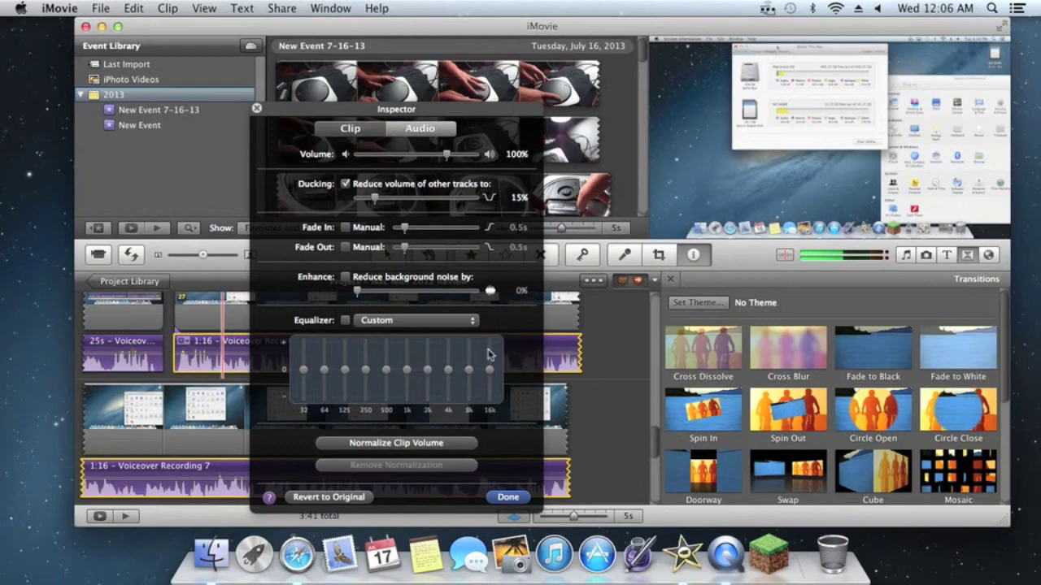
{"action": "left_click", "coordinate": [259, 109]}
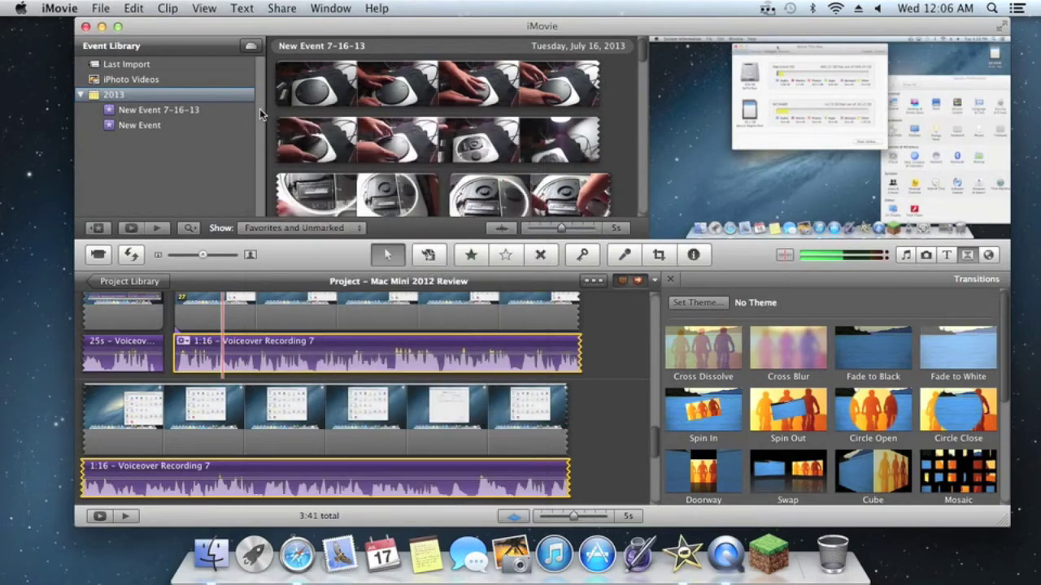
Place the Spin In transition between two clips in the Mac Mini 2012 Review timeline.
{"action": "scroll", "coordinate": [289, 309], "scroll_direction": "up", "scroll_amount": 5}
{"action": "scroll", "coordinate": [290, 308], "scroll_direction": "up", "scroll_amount": 6}
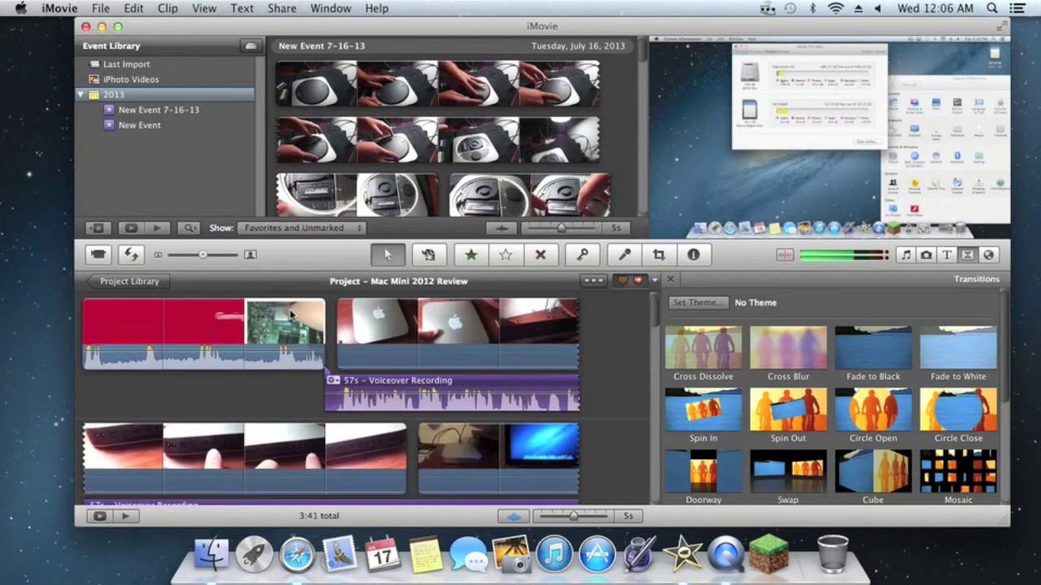
{"action": "scroll", "coordinate": [615, 384], "scroll_direction": "down", "scroll_amount": 2}
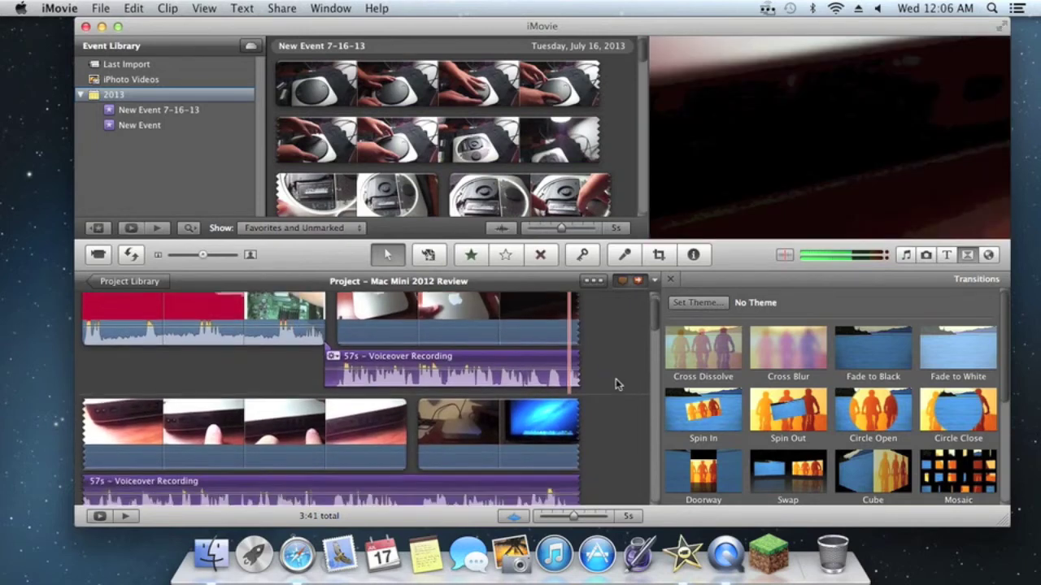
{"action": "scroll", "coordinate": [616, 384], "scroll_direction": "down", "scroll_amount": 1}
{"action": "scroll", "coordinate": [703, 357], "scroll_direction": "down", "scroll_amount": 1}
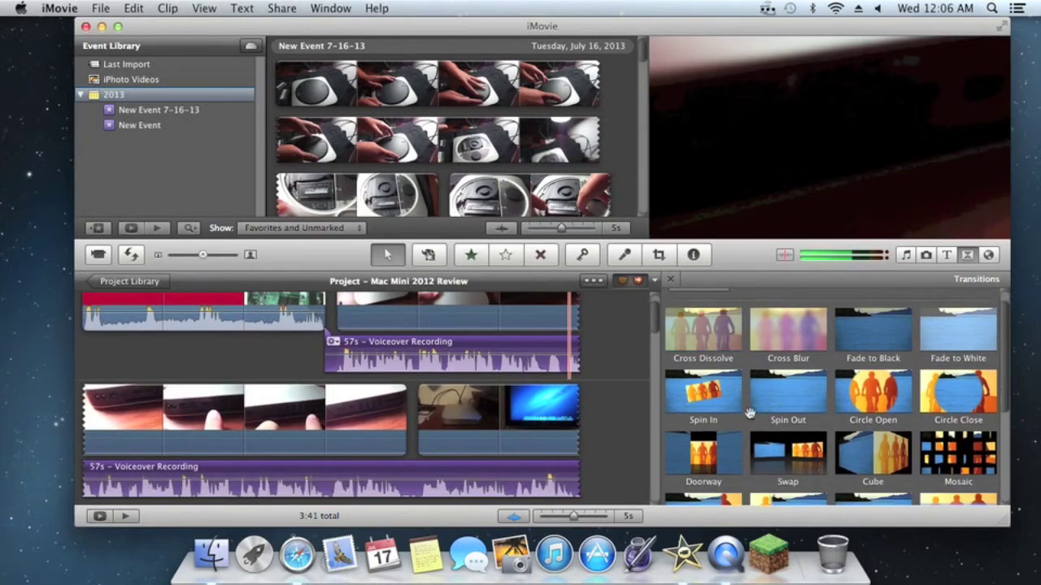
{"action": "mouse_move", "coordinate": [707, 394]}
{"action": "left_mouse_down"}
{"action": "mouse_move", "coordinate": [400, 413]}
{"action": "mouse_move", "coordinate": [418, 416]}
{"action": "left_mouse_up"}
Go back to the Project Library showing all three projects.
{"action": "scroll", "coordinate": [534, 396], "scroll_direction": "down", "scroll_amount": 10}
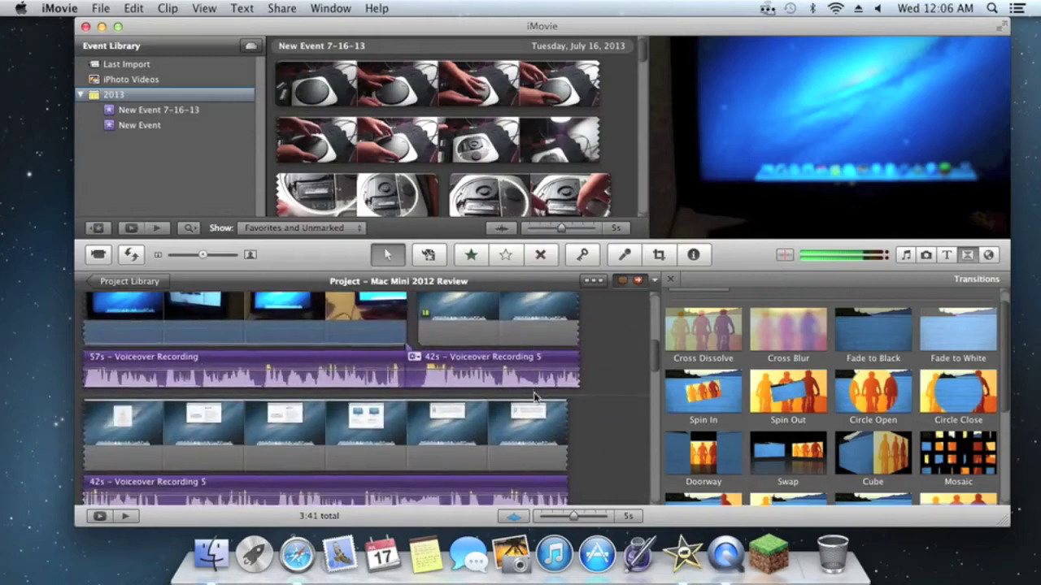
{"action": "scroll", "coordinate": [534, 394], "scroll_direction": "down", "scroll_amount": 2}
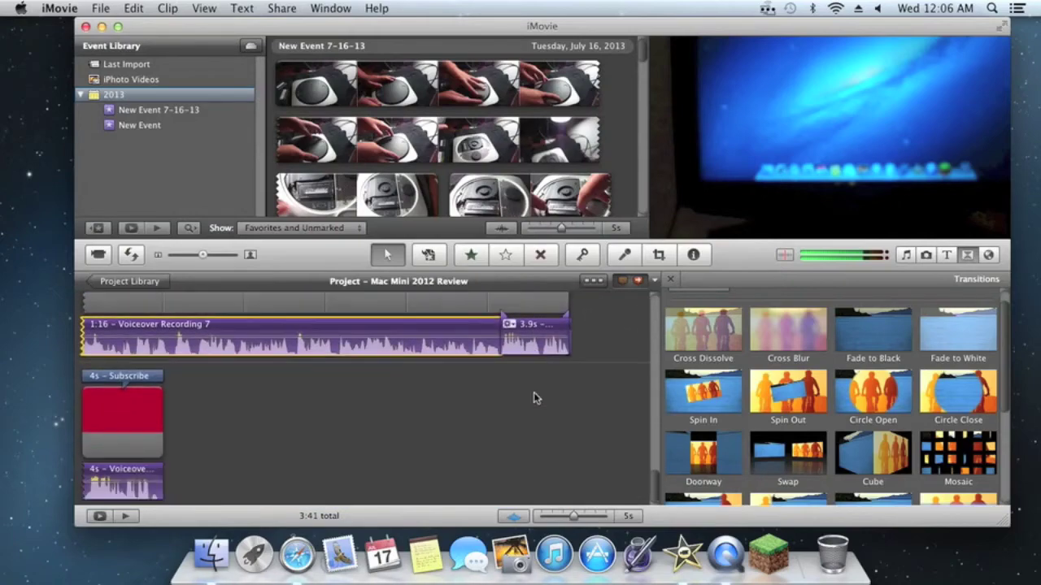
{"action": "scroll", "coordinate": [487, 331], "scroll_direction": "up", "scroll_amount": 5}
{"action": "scroll", "coordinate": [486, 331], "scroll_direction": "up", "scroll_amount": 6}
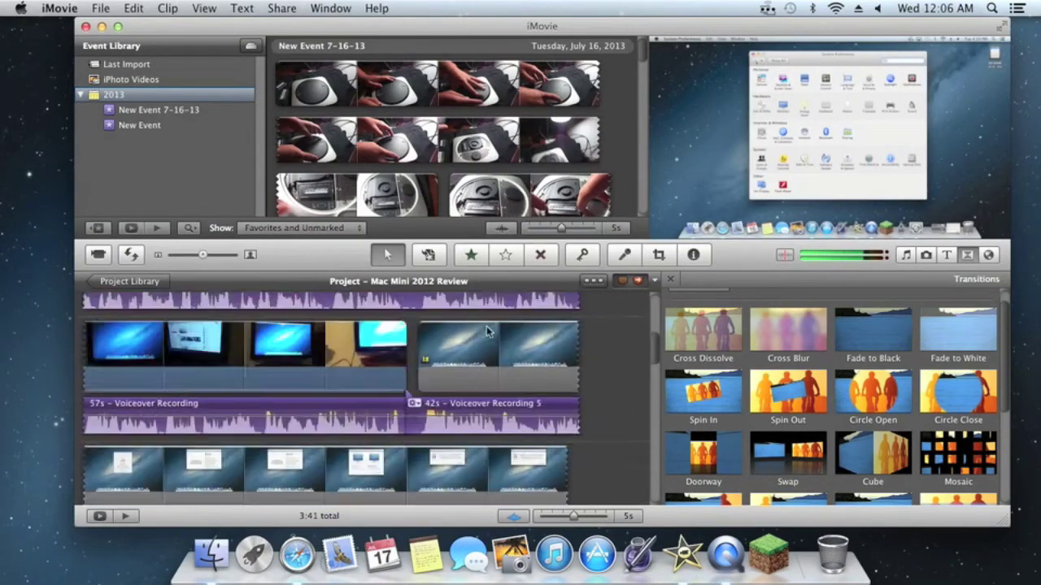
{"action": "left_click", "coordinate": [130, 281]}
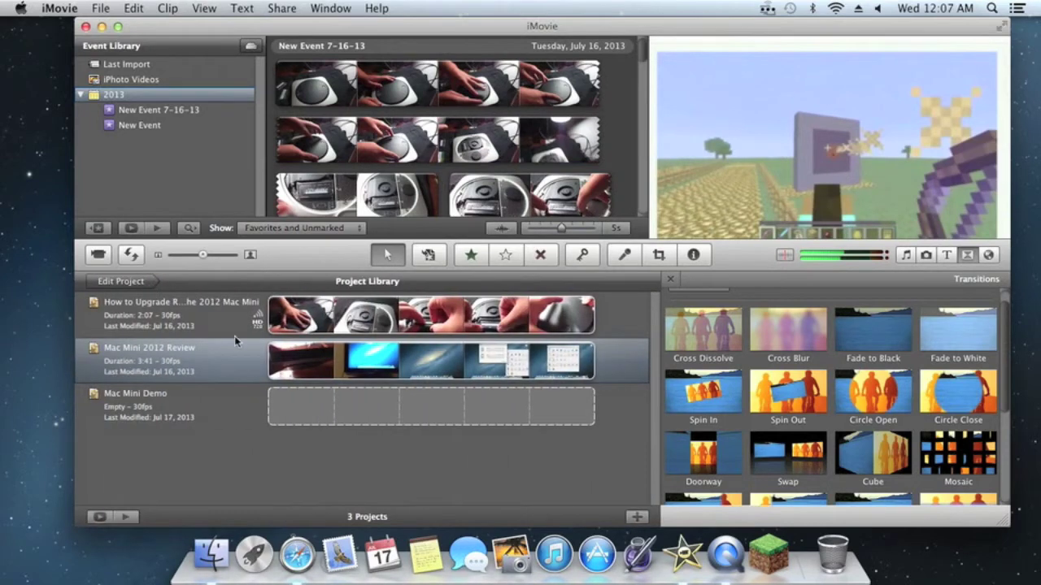
Hide the Transitions browser and peek into the empty Mac Mini Demo project.
{"action": "left_click", "coordinate": [966, 254]}
{"action": "double_click", "coordinate": [199, 420]}
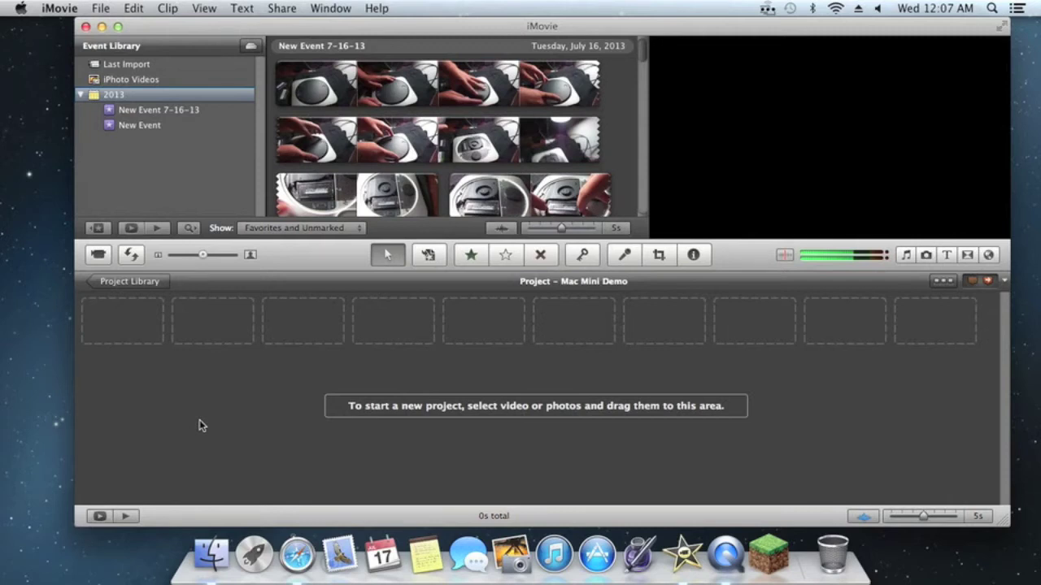
{"action": "left_click", "coordinate": [130, 281]}
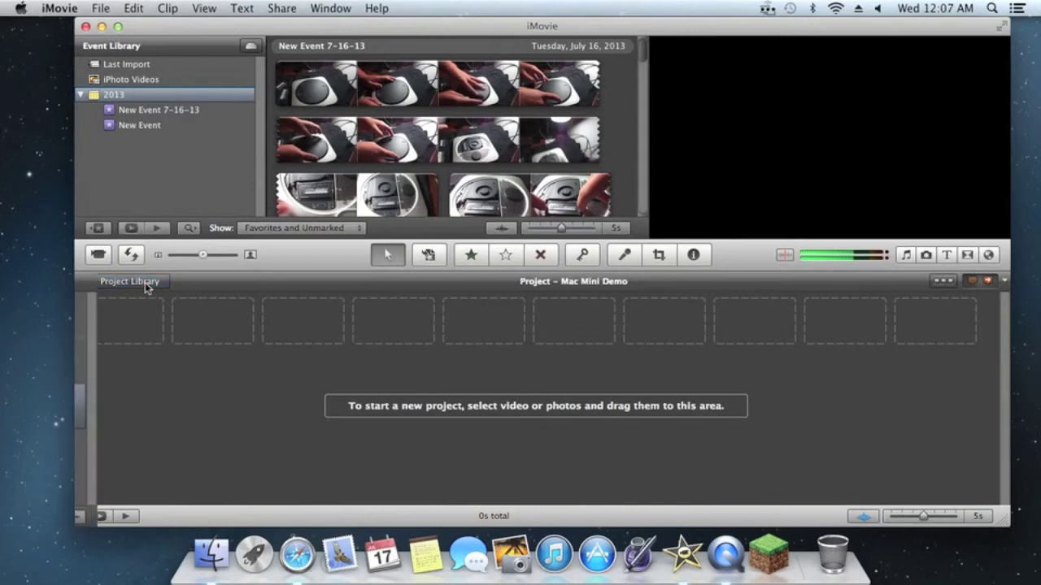
Browse the How to Upgrade Ram in the 2012 Mac Mini project, then return to the library.
{"action": "left_click", "coordinate": [156, 324]}
{"action": "double_click", "coordinate": [156, 323]}
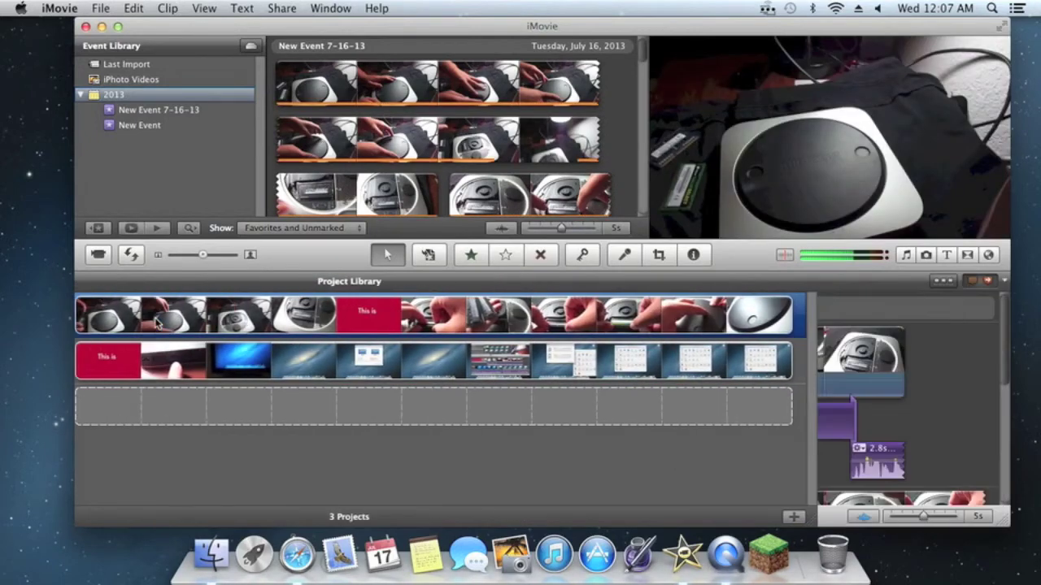
{"action": "scroll", "coordinate": [689, 405], "scroll_direction": "down", "scroll_amount": 5}
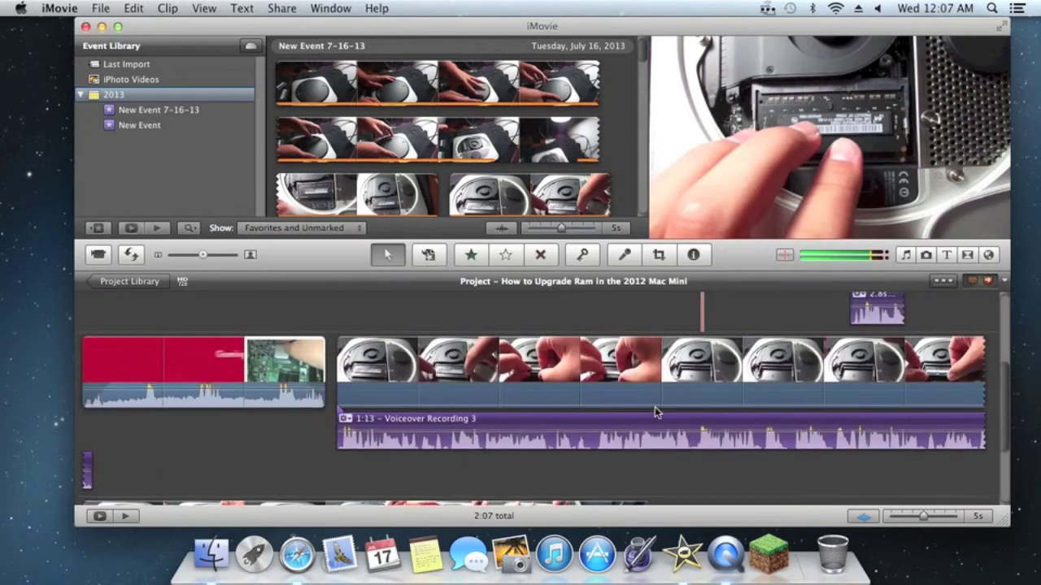
{"action": "scroll", "coordinate": [657, 413], "scroll_direction": "up", "scroll_amount": 1}
{"action": "scroll", "coordinate": [657, 412], "scroll_direction": "down", "scroll_amount": 3}
{"action": "scroll", "coordinate": [656, 411], "scroll_direction": "up", "scroll_amount": 5}
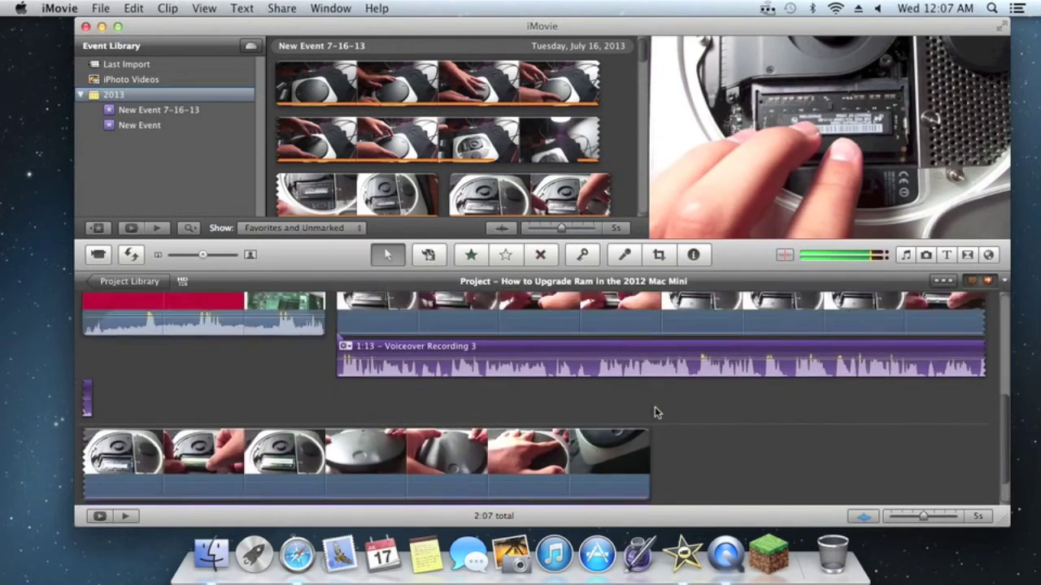
{"action": "left_click", "coordinate": [129, 281]}
Reopen Mac Mini 2012 Review and bring up the 12.1s side-by-side overlay clip's settings.
{"action": "left_click", "coordinate": [185, 376]}
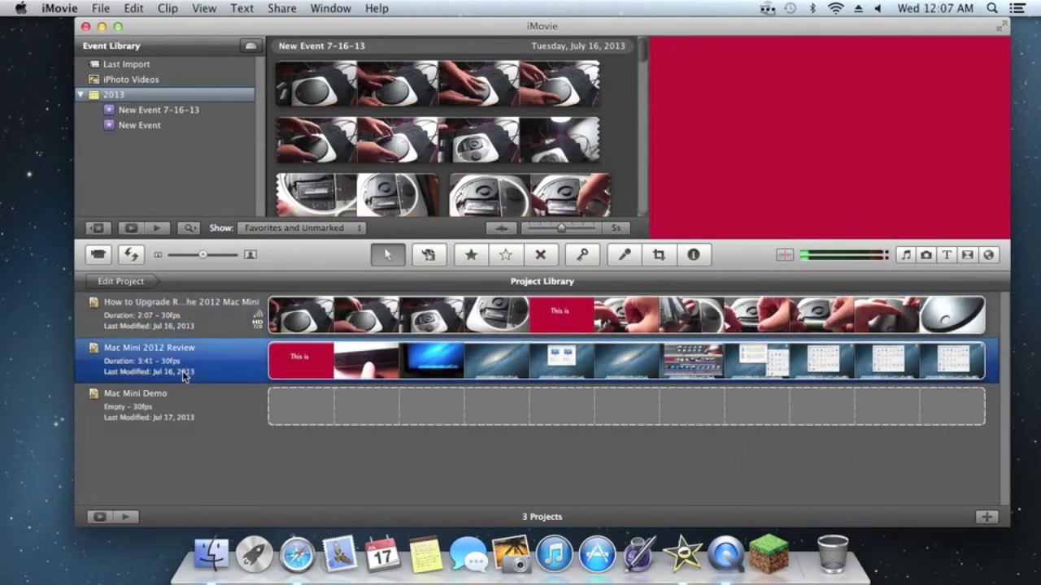
{"action": "double_click", "coordinate": [185, 375]}
{"action": "scroll", "coordinate": [587, 391], "scroll_direction": "down", "scroll_amount": 10}
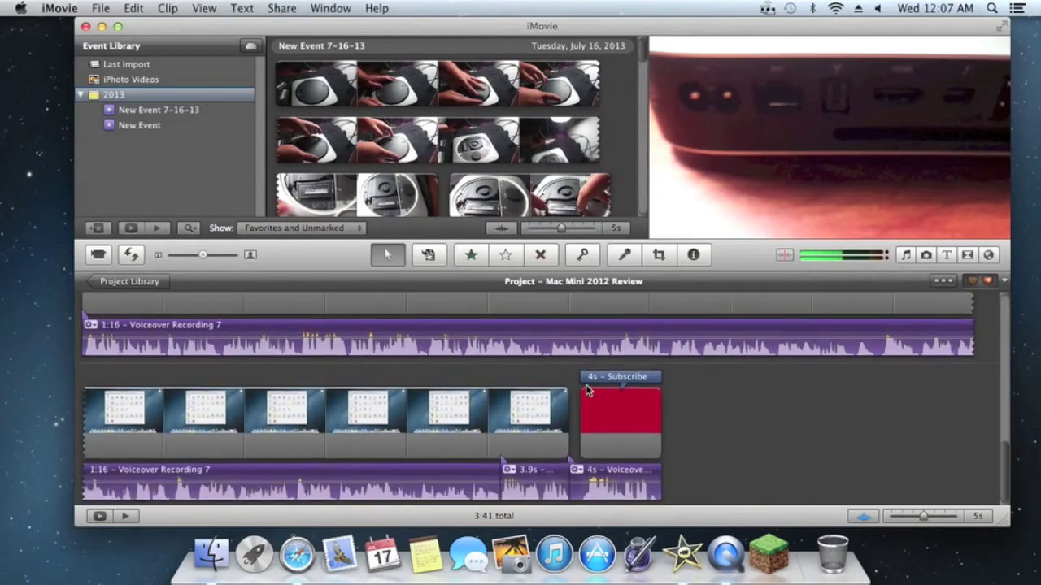
{"action": "scroll", "coordinate": [587, 390], "scroll_direction": "up", "scroll_amount": 8}
{"action": "scroll", "coordinate": [587, 391], "scroll_direction": "up", "scroll_amount": 1}
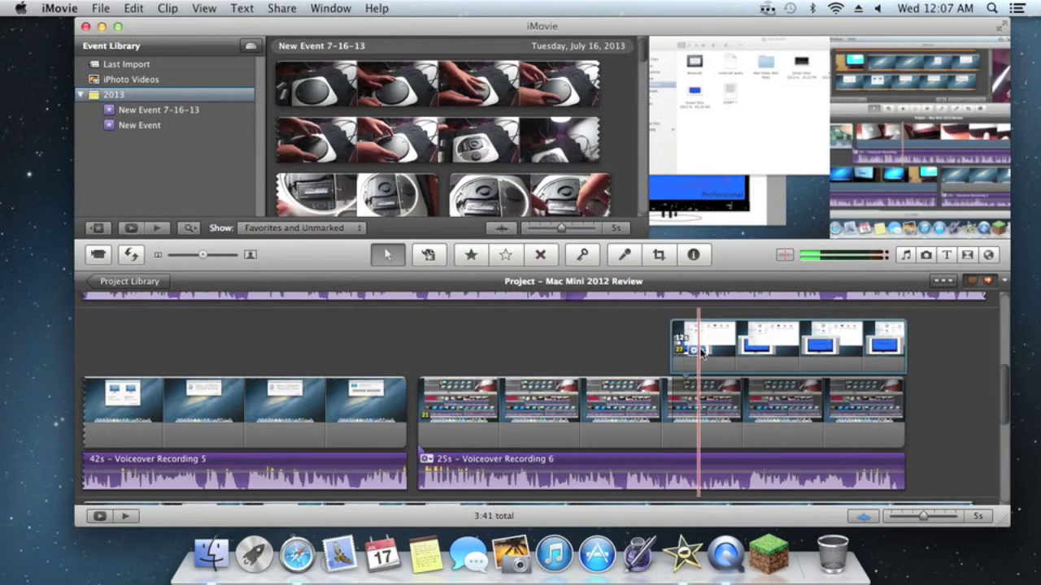
{"action": "left_click", "coordinate": [693, 353]}
{"action": "left_click", "coordinate": [720, 366]}
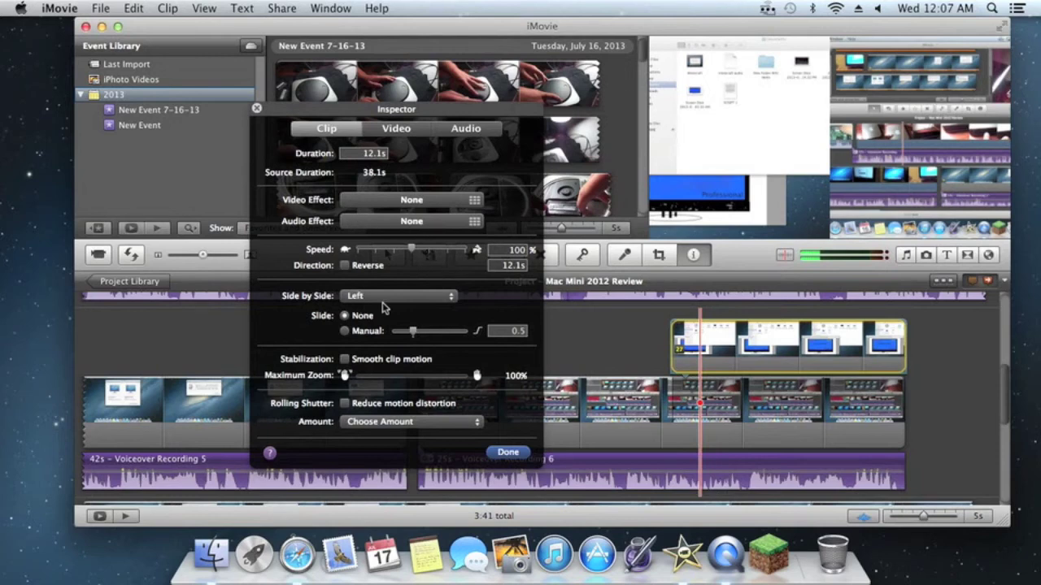
{"action": "left_click", "coordinate": [388, 303]}
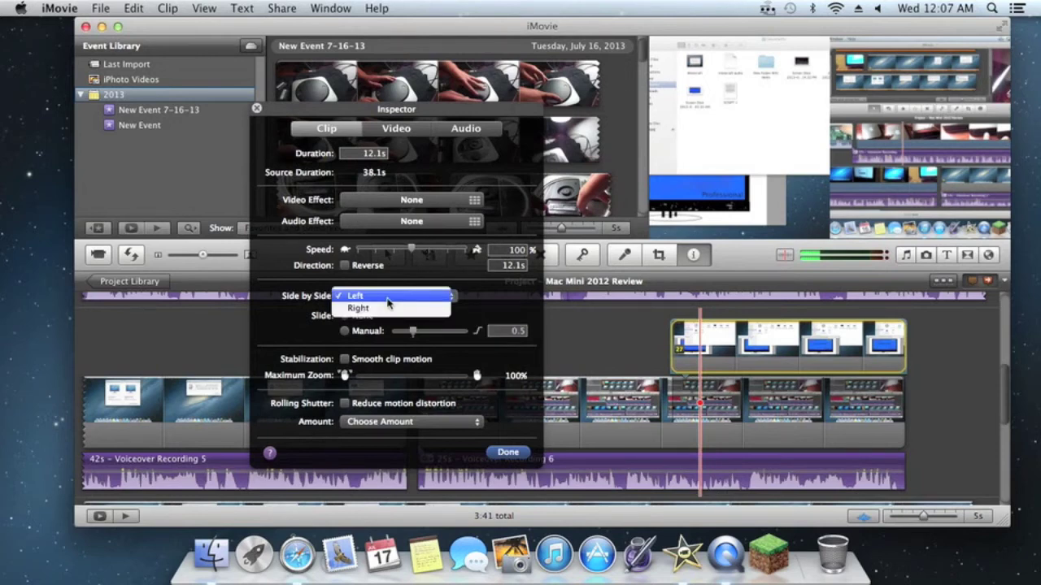
{"action": "left_click", "coordinate": [388, 300]}
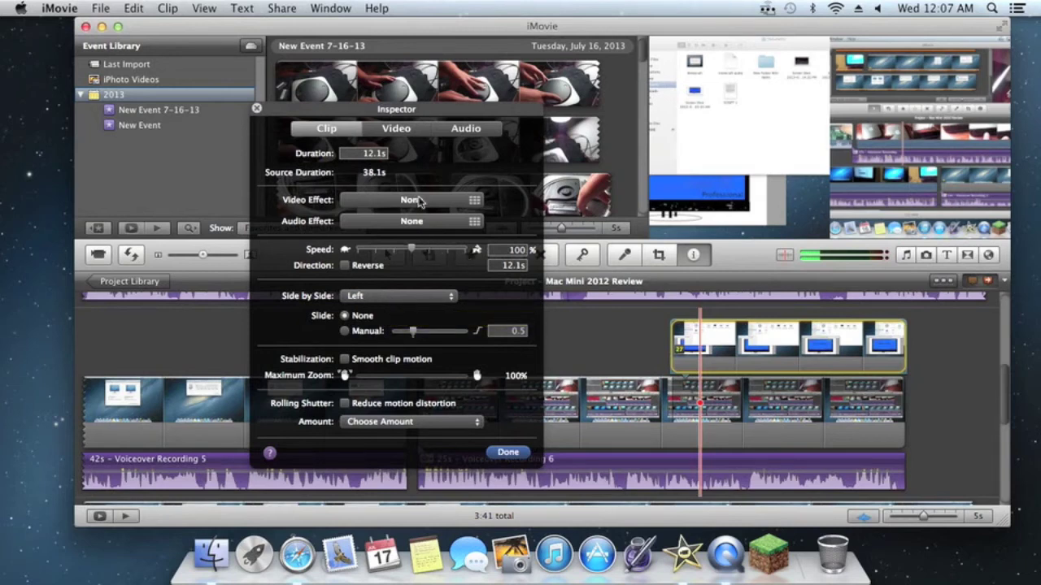
{"action": "left_click", "coordinate": [426, 223]}
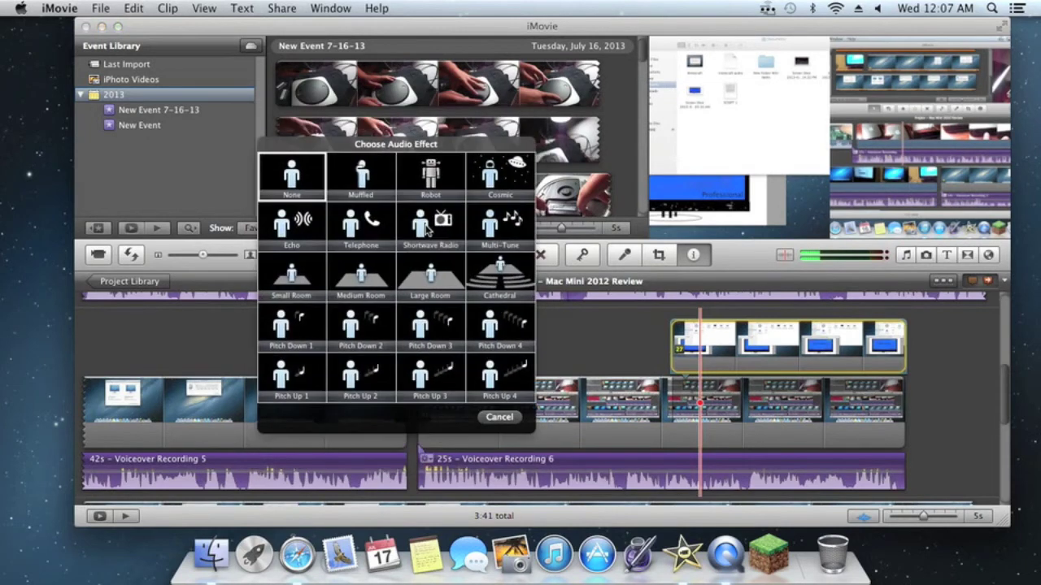
{"action": "left_click", "coordinate": [502, 418]}
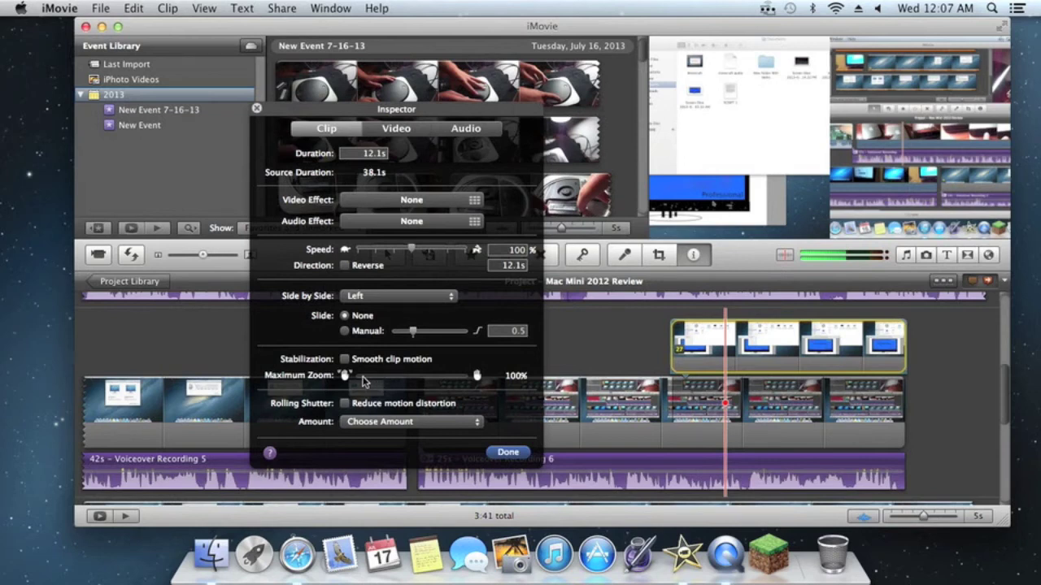
{"action": "left_click", "coordinate": [422, 130]}
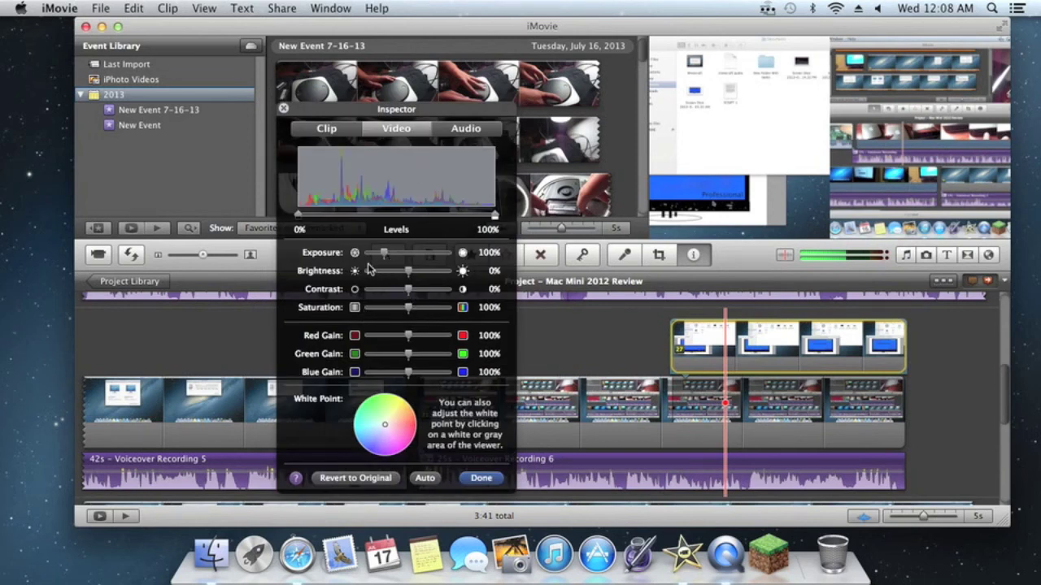
{"action": "left_click", "coordinate": [283, 108]}
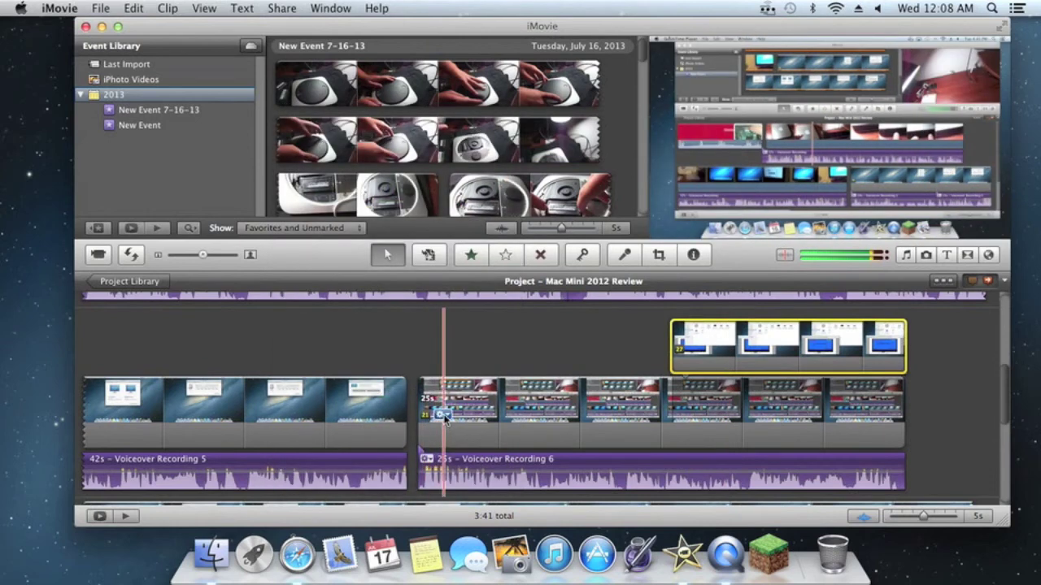
{"action": "left_click", "coordinate": [439, 414]}
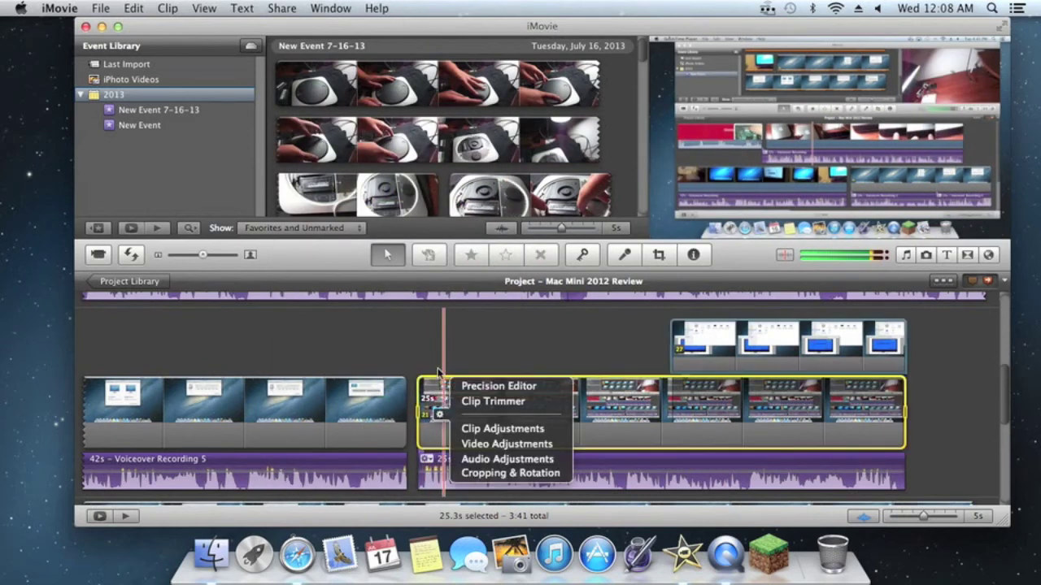
Set the overlaid desktop-screenshot clip's Cropping & Rotation to Fit so its full frame shows.
{"action": "left_click", "coordinate": [526, 472]}
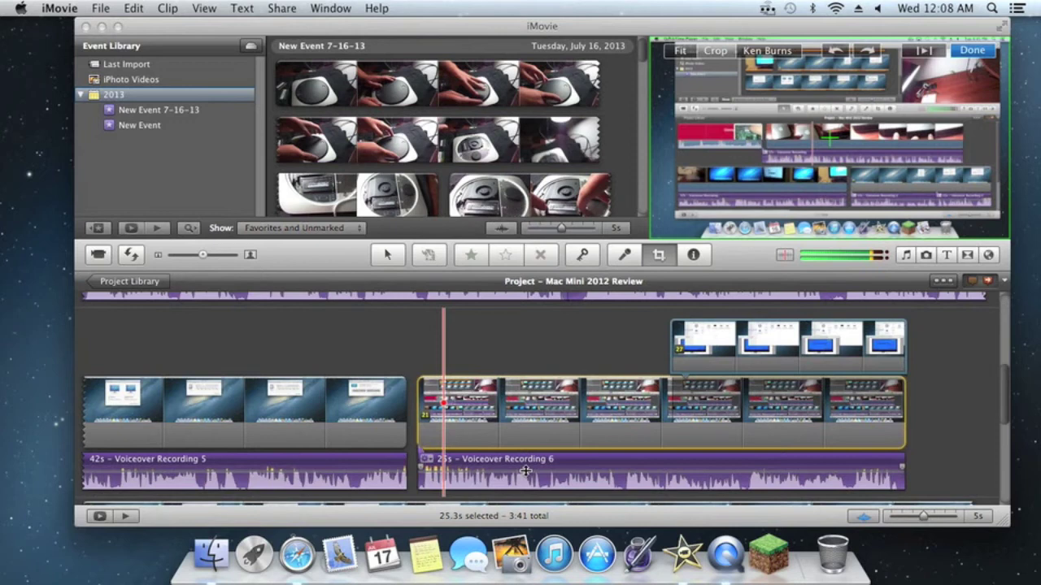
{"action": "left_click", "coordinate": [639, 336]}
{"action": "left_click", "coordinate": [693, 350]}
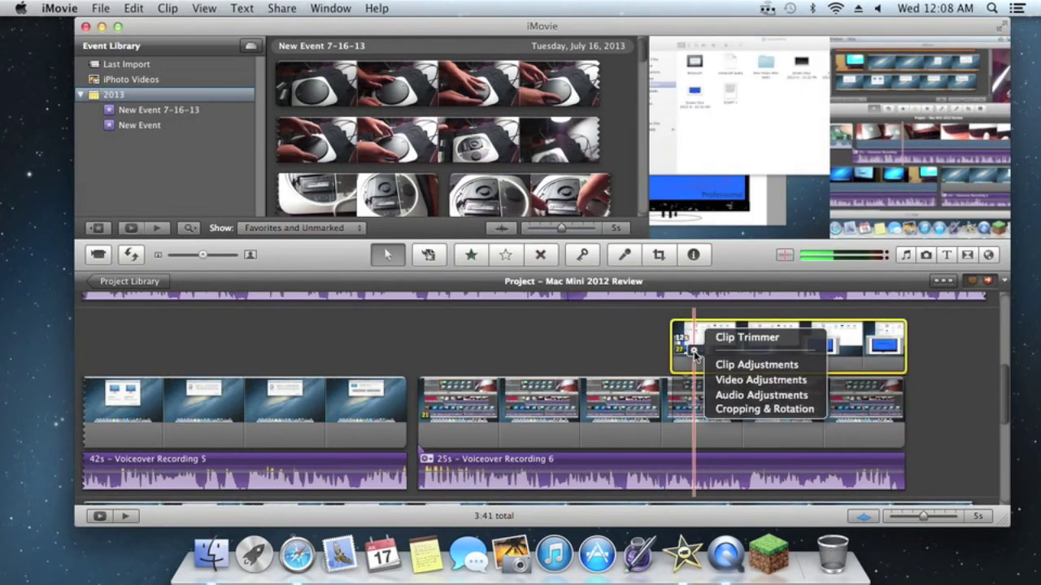
{"action": "left_click", "coordinate": [736, 409]}
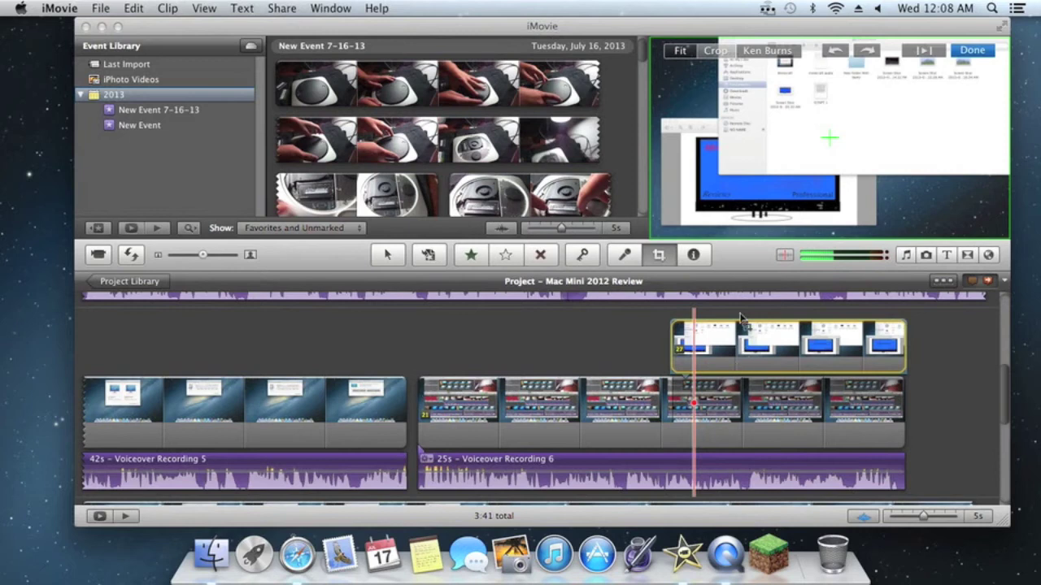
{"action": "left_click", "coordinate": [679, 50]}
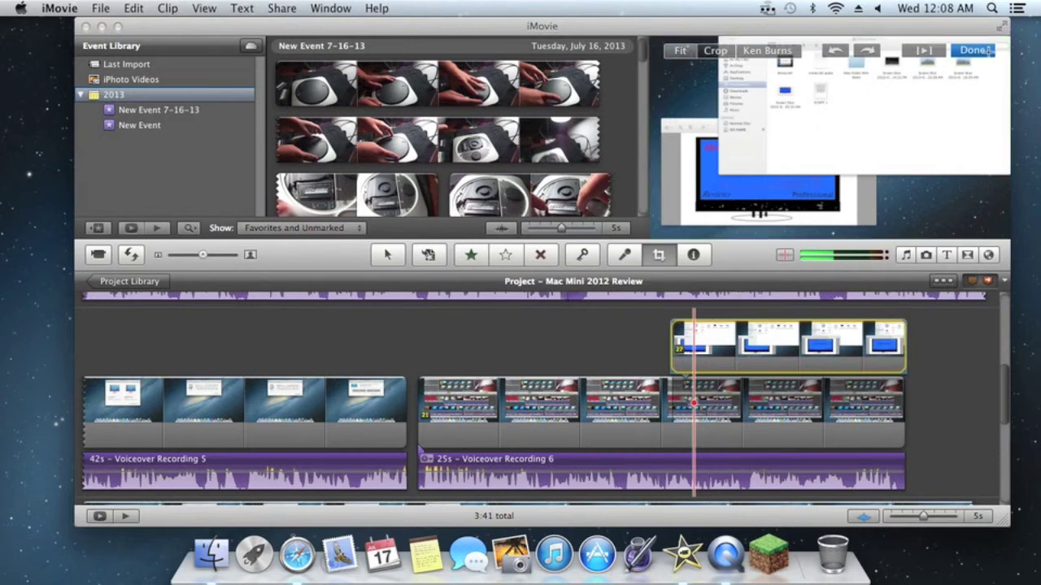
{"action": "left_click", "coordinate": [989, 51]}
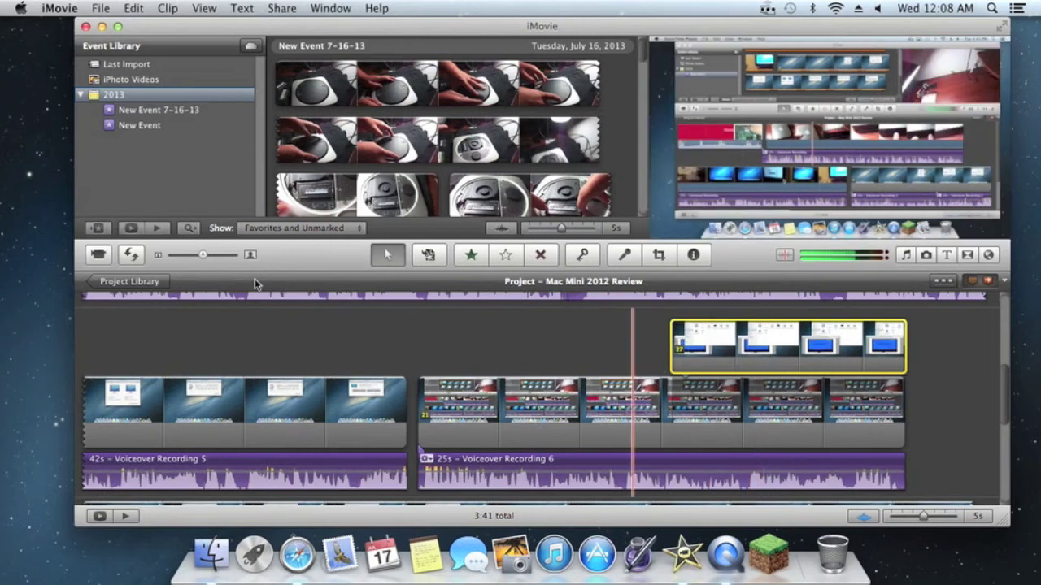
Open Mac Mini Demo, add all New Event 7-16-13 footage (46s), and pick the interior clip.
{"action": "left_click", "coordinate": [154, 283]}
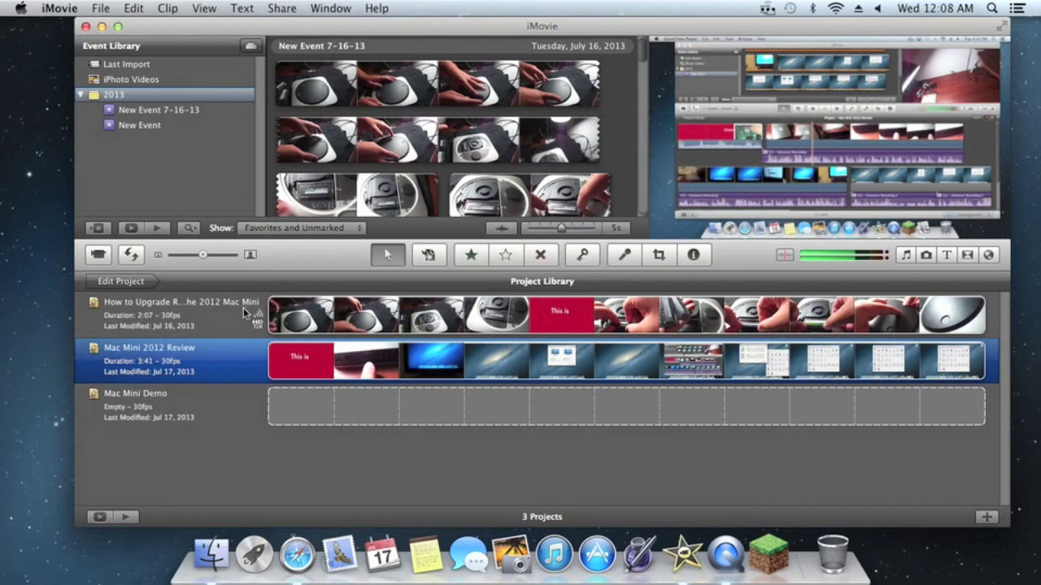
{"action": "double_click", "coordinate": [229, 407]}
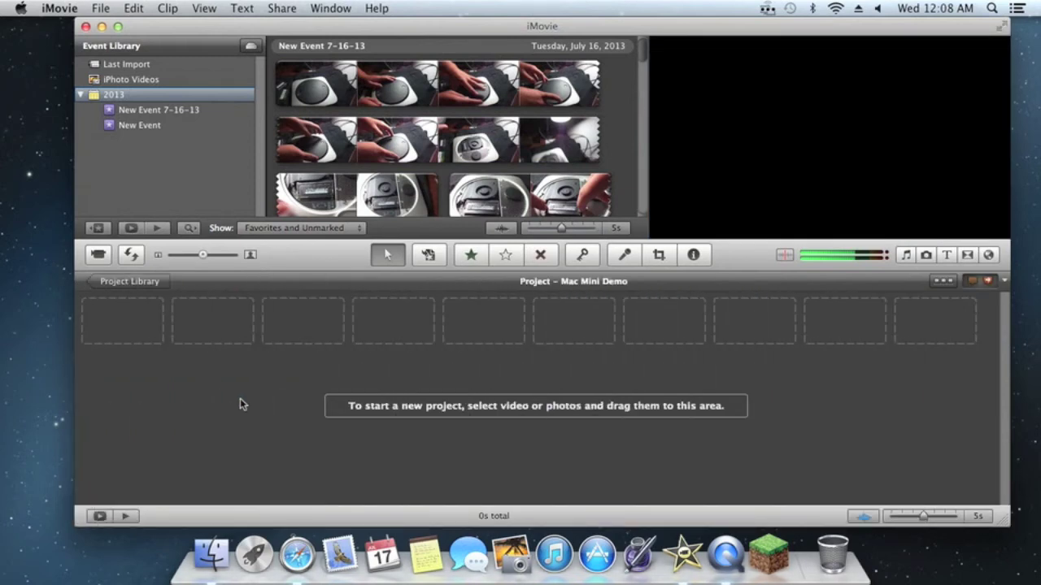
{"action": "key", "text": "super+a"}
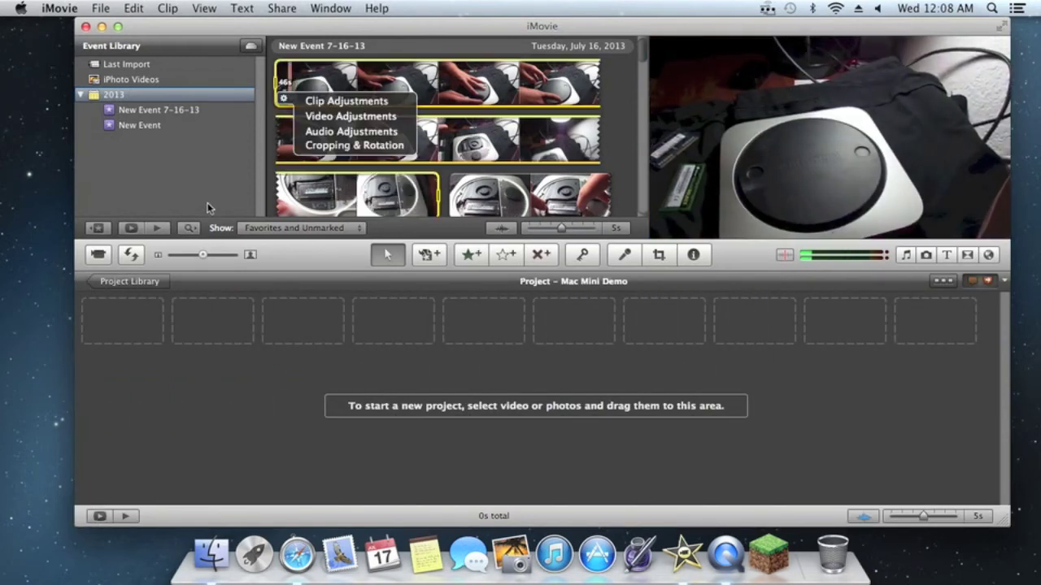
{"action": "left_click_drag", "start_coordinate": [325, 195], "coordinate": [140, 322]}
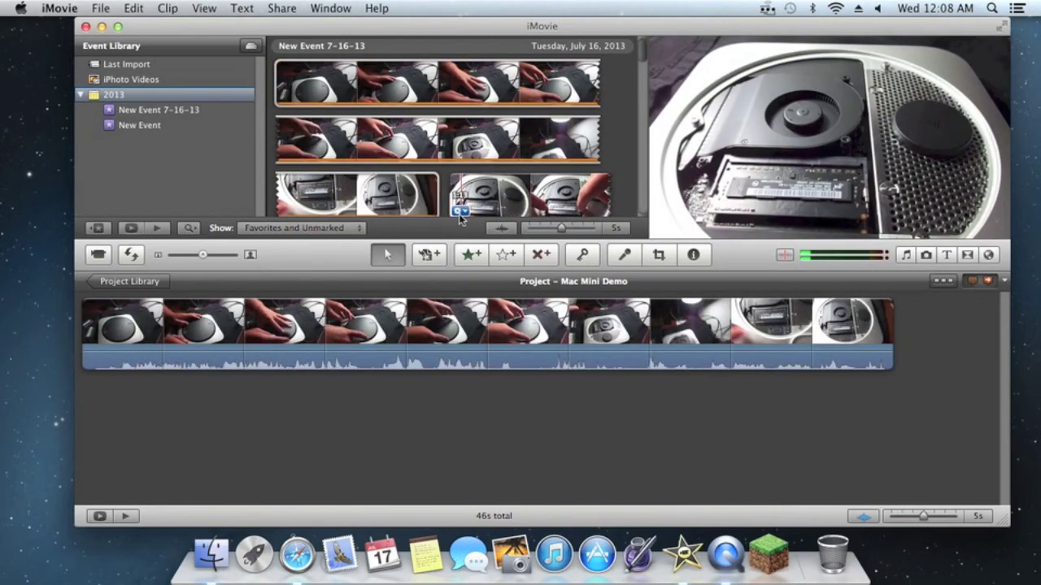
{"action": "left_click", "coordinate": [460, 213]}
{"action": "left_click", "coordinate": [527, 199]}
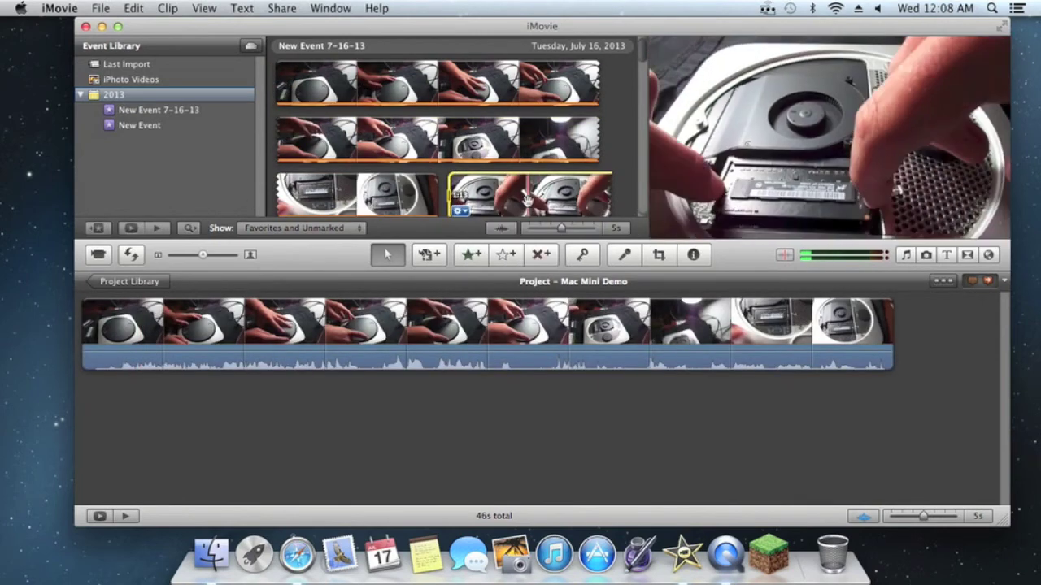
Overlay the interior clip as an enlarged top-right picture-in-picture with its volume at 34%.
{"action": "left_click", "coordinate": [285, 332]}
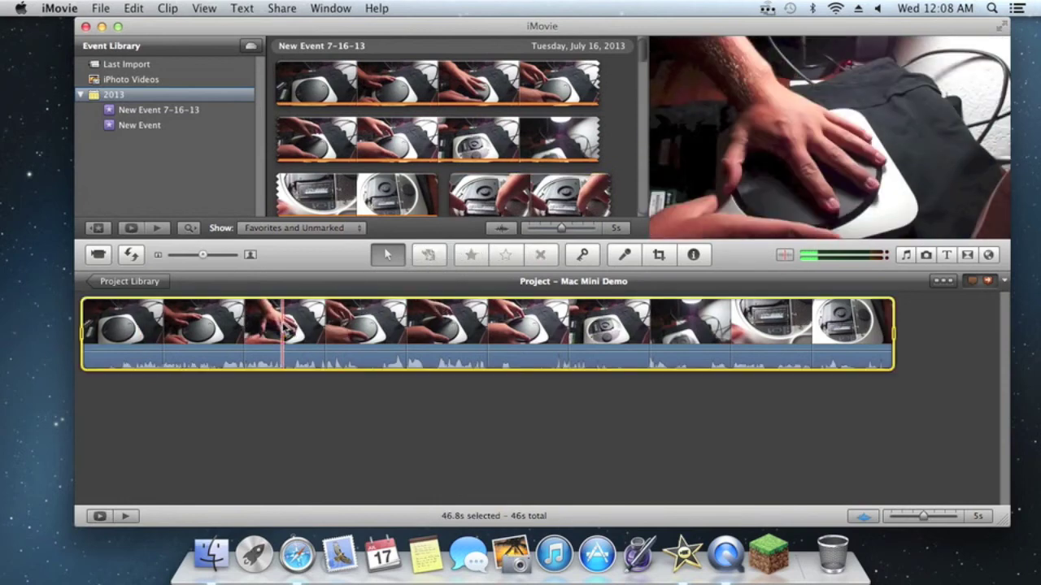
{"action": "left_click_drag", "start_coordinate": [284, 332], "coordinate": [284, 327]}
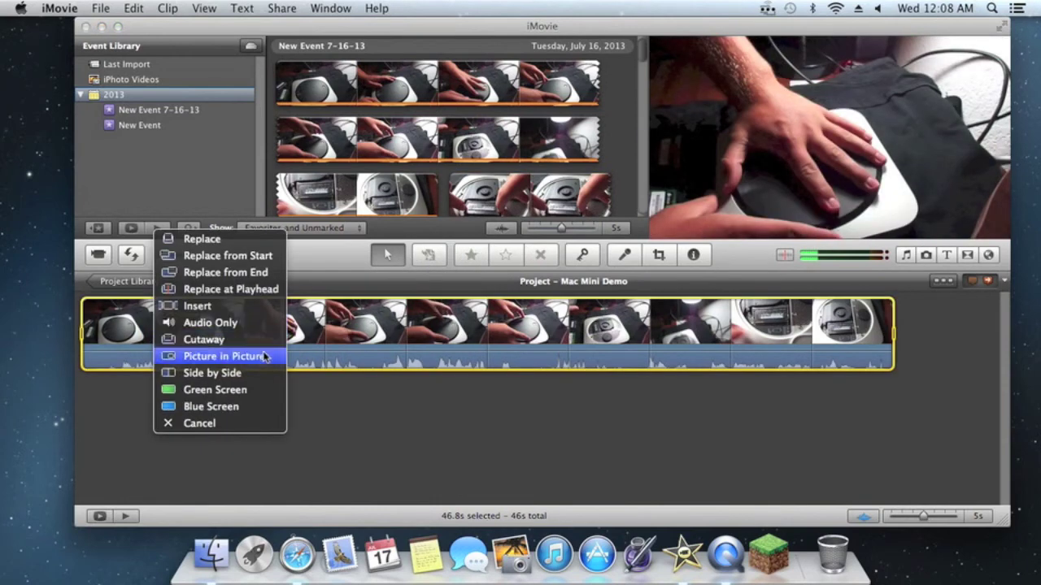
{"action": "left_click", "coordinate": [264, 356]}
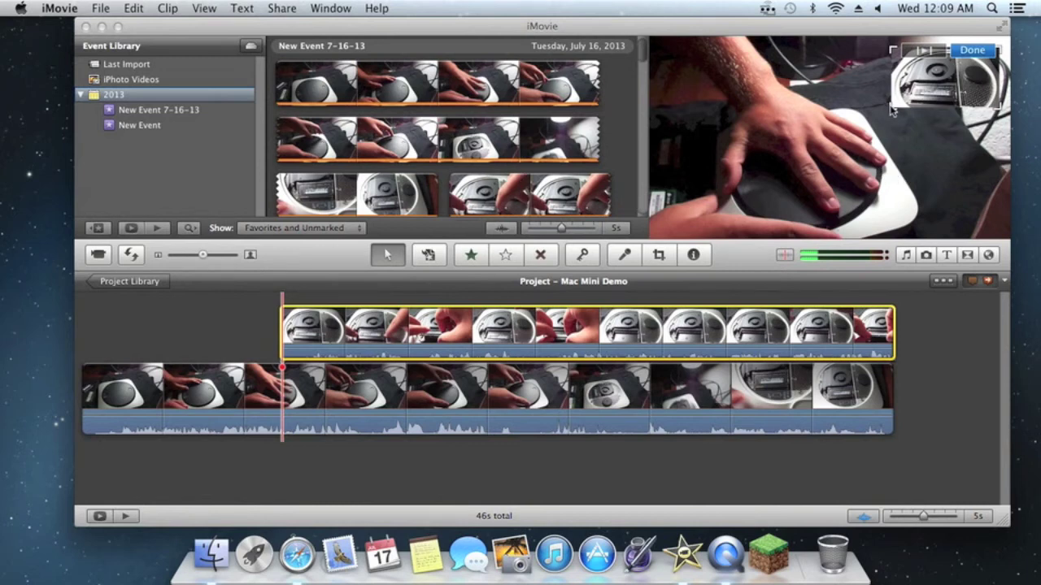
{"action": "left_click_drag", "start_coordinate": [891, 110], "coordinate": [809, 161]}
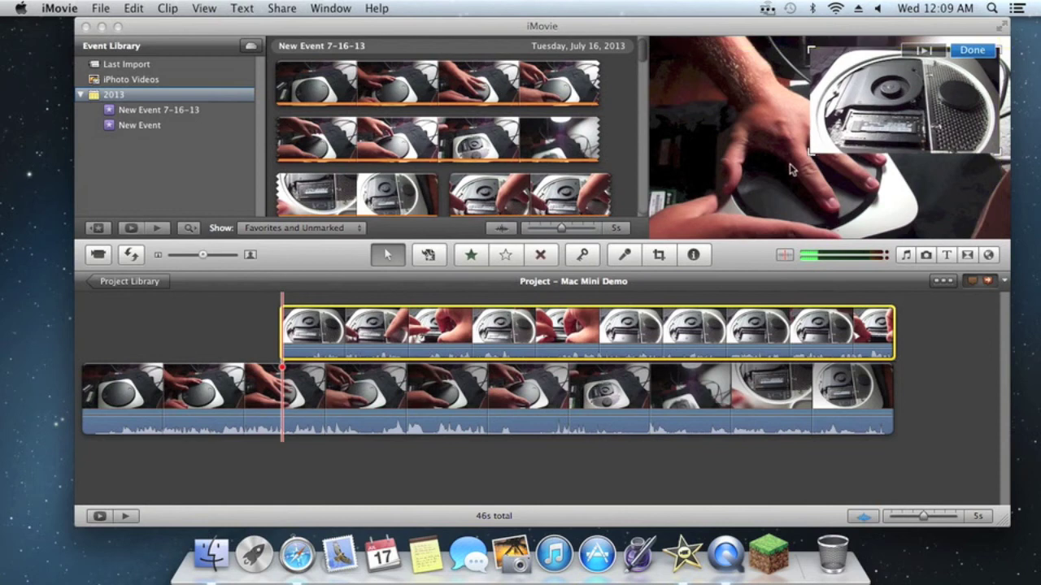
{"action": "left_click_drag", "start_coordinate": [877, 85], "coordinate": [888, 75]}
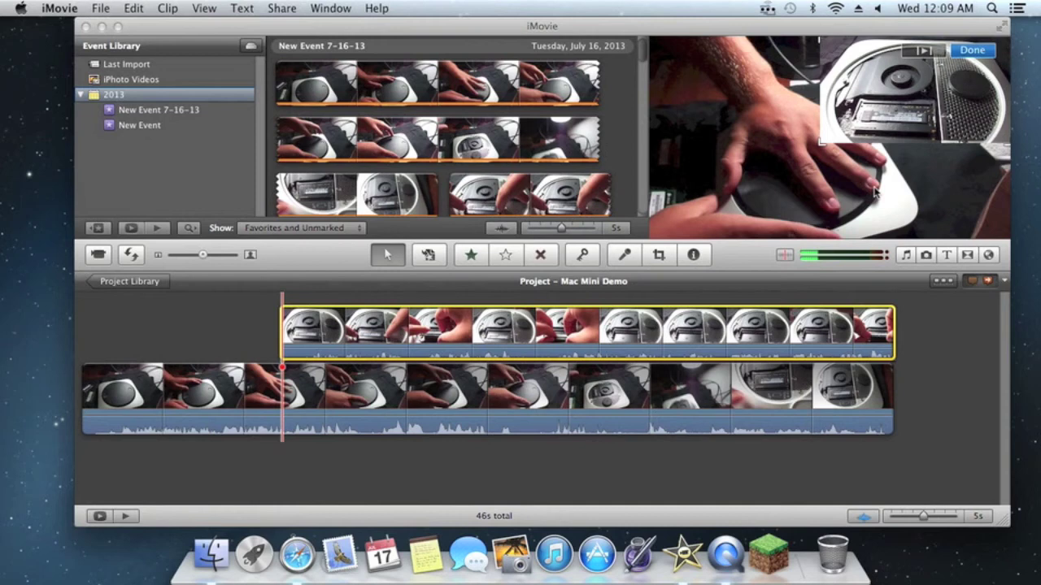
{"action": "left_click", "coordinate": [969, 52]}
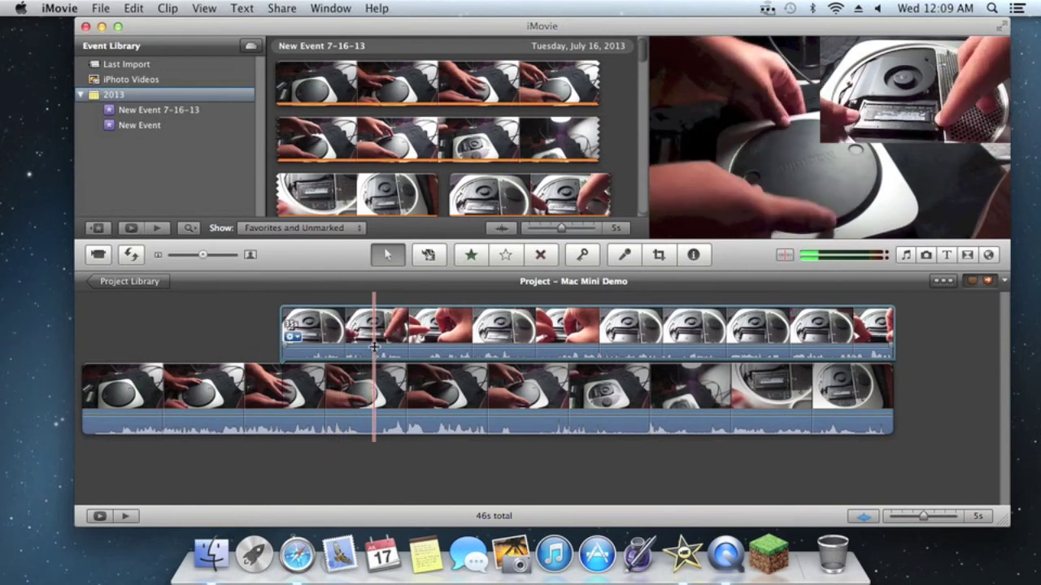
{"action": "left_click_drag", "start_coordinate": [374, 347], "coordinate": [476, 456]}
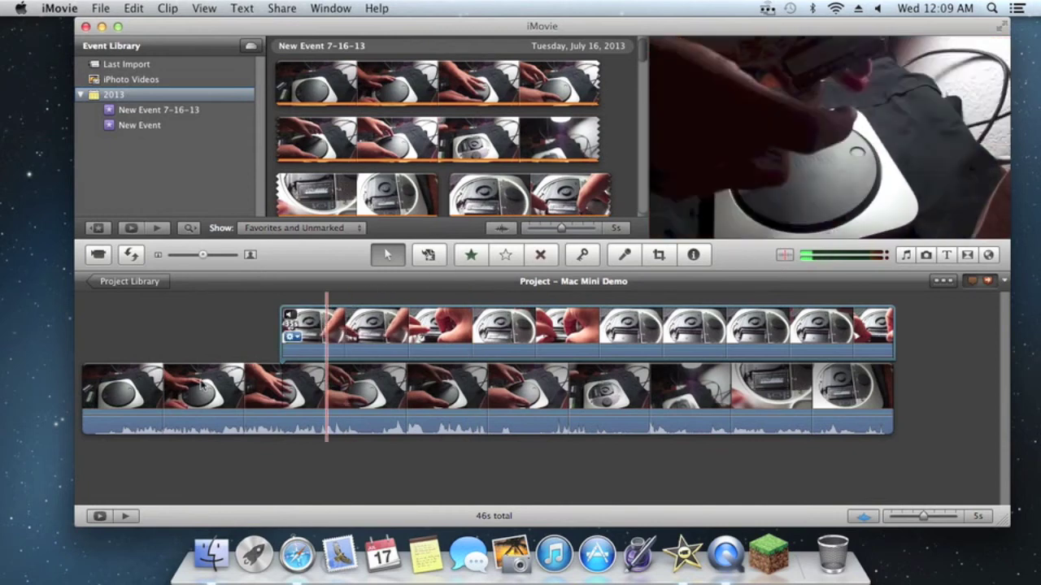
{"action": "left_click", "coordinate": [89, 400]}
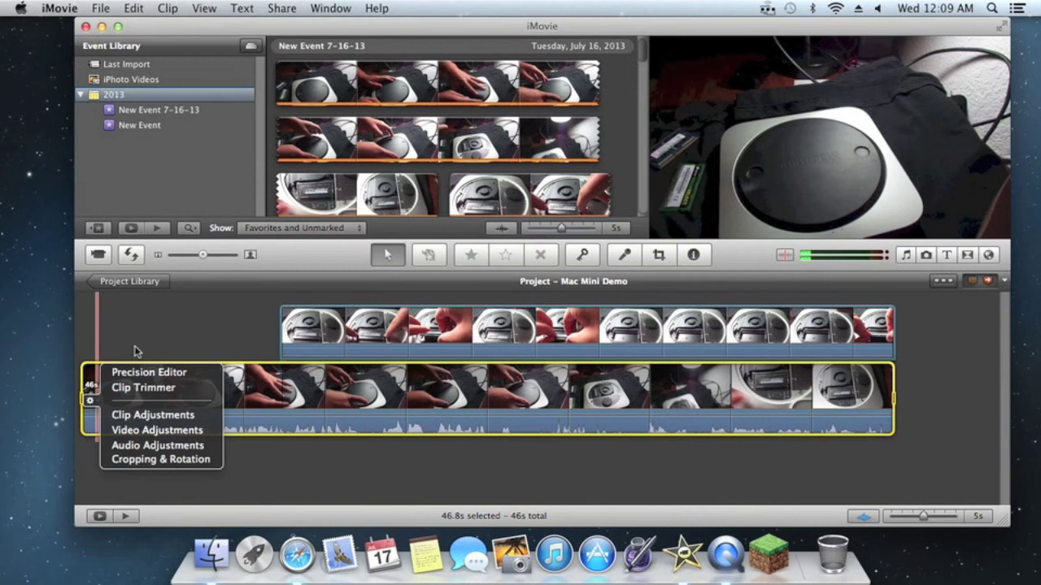
Delete the entire main clip and its inset, leaving the project at 0s, then enlarge the event browser.
{"action": "left_click", "coordinate": [136, 351]}
{"action": "right_click", "coordinate": [130, 400]}
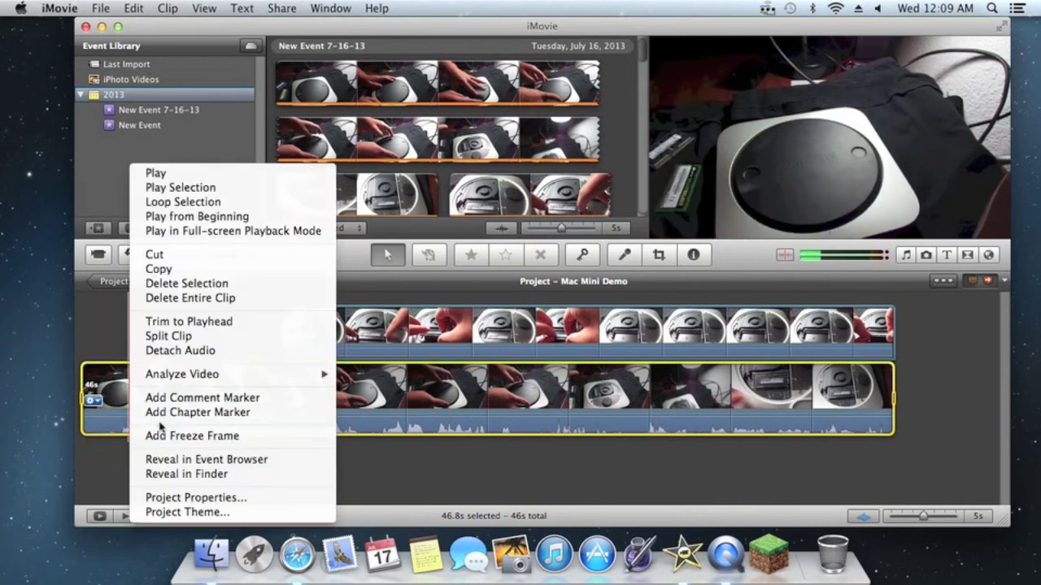
{"action": "left_click", "coordinate": [209, 302]}
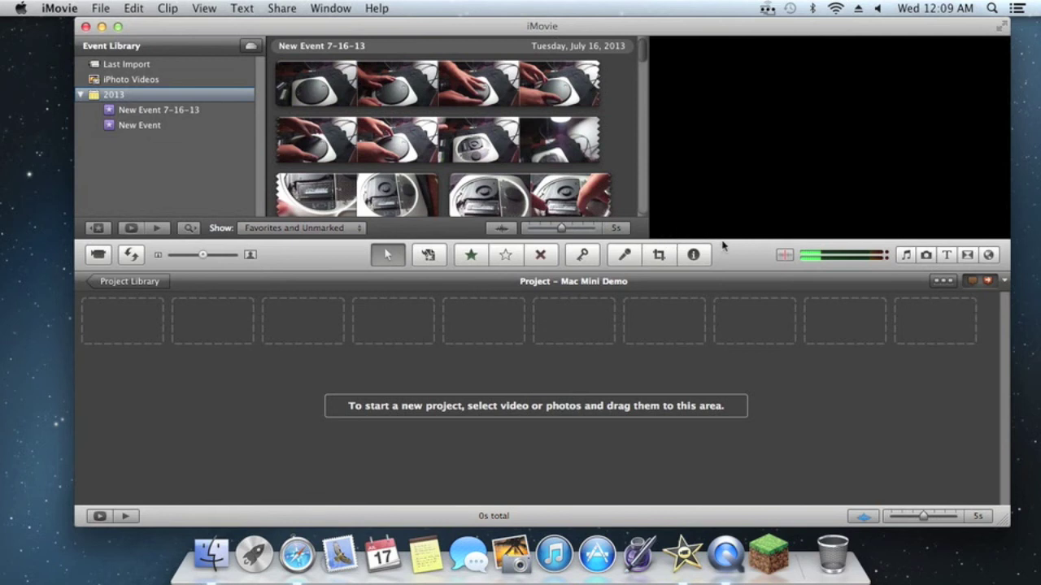
{"action": "left_click_drag", "start_coordinate": [722, 246], "coordinate": [687, 439]}
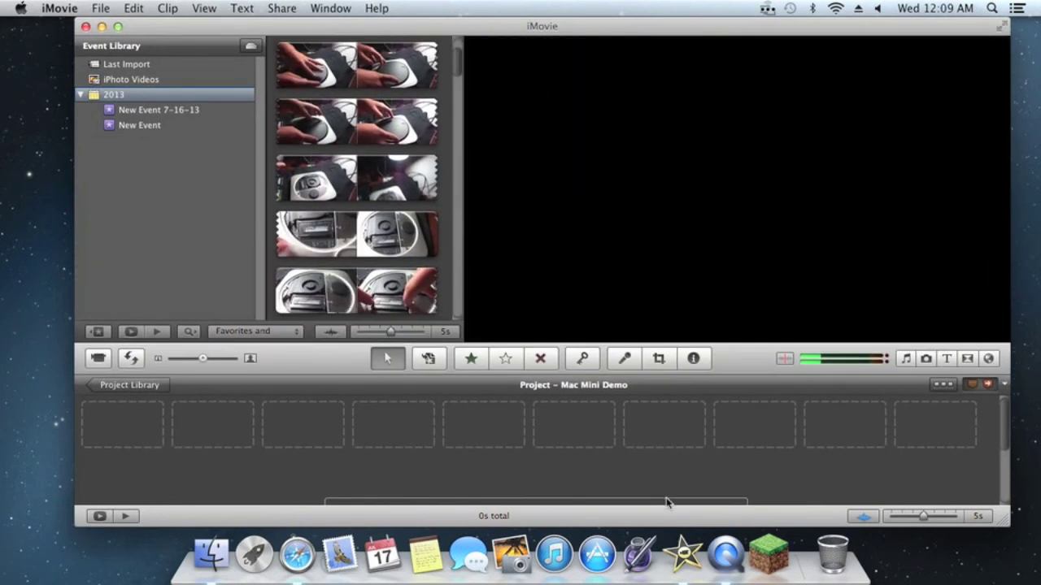
Shrink the event browser, swap the project above and back below, and enlarge the project area.
{"action": "left_click_drag", "start_coordinate": [667, 502], "coordinate": [778, 124]}
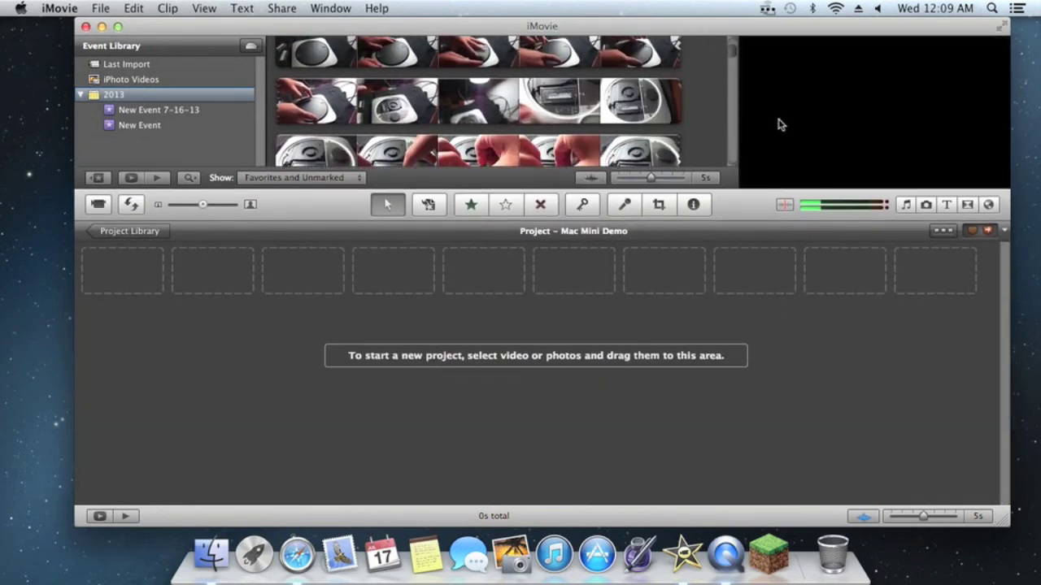
{"action": "left_click", "coordinate": [131, 204]}
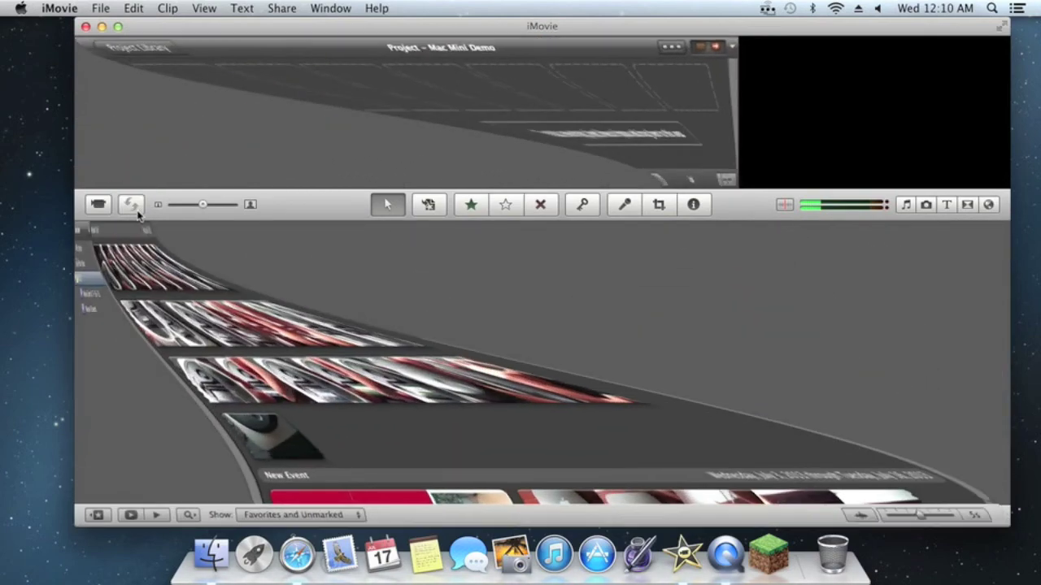
{"action": "scroll", "coordinate": [540, 284], "scroll_direction": "down", "scroll_amount": 10}
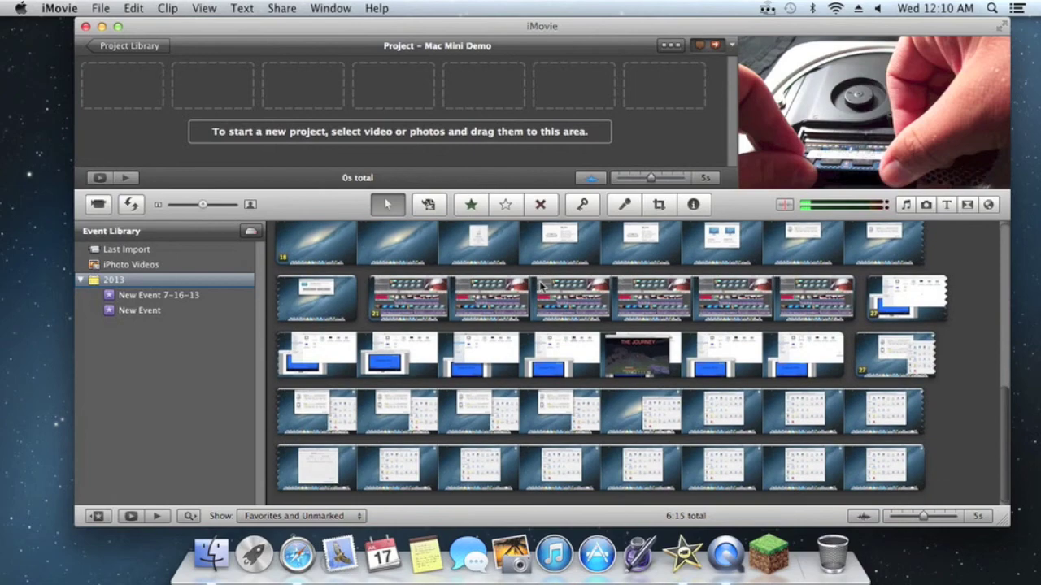
{"action": "scroll", "coordinate": [541, 284], "scroll_direction": "up", "scroll_amount": 10}
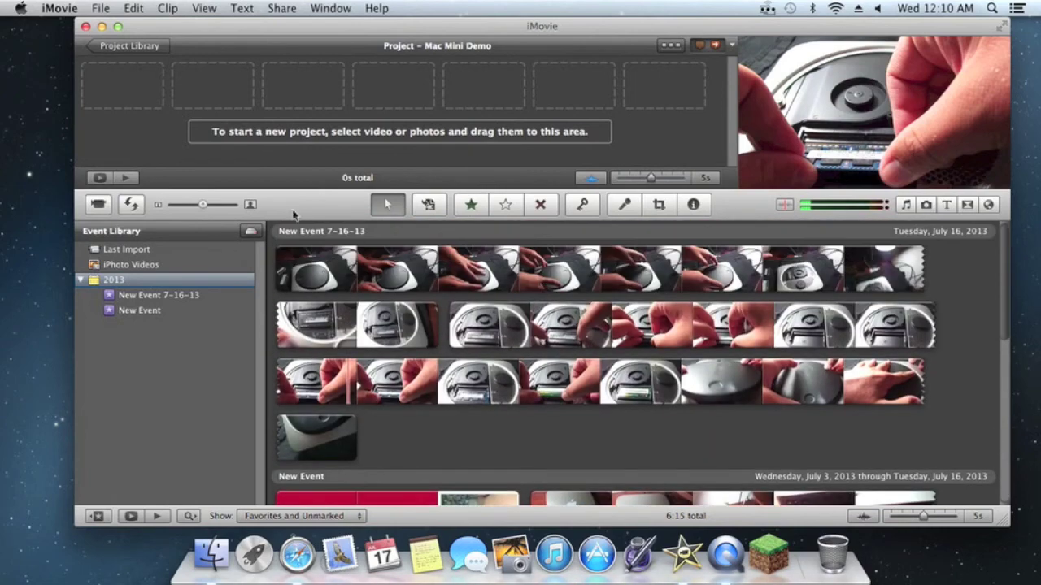
{"action": "left_click_drag", "start_coordinate": [291, 196], "coordinate": [278, 81]}
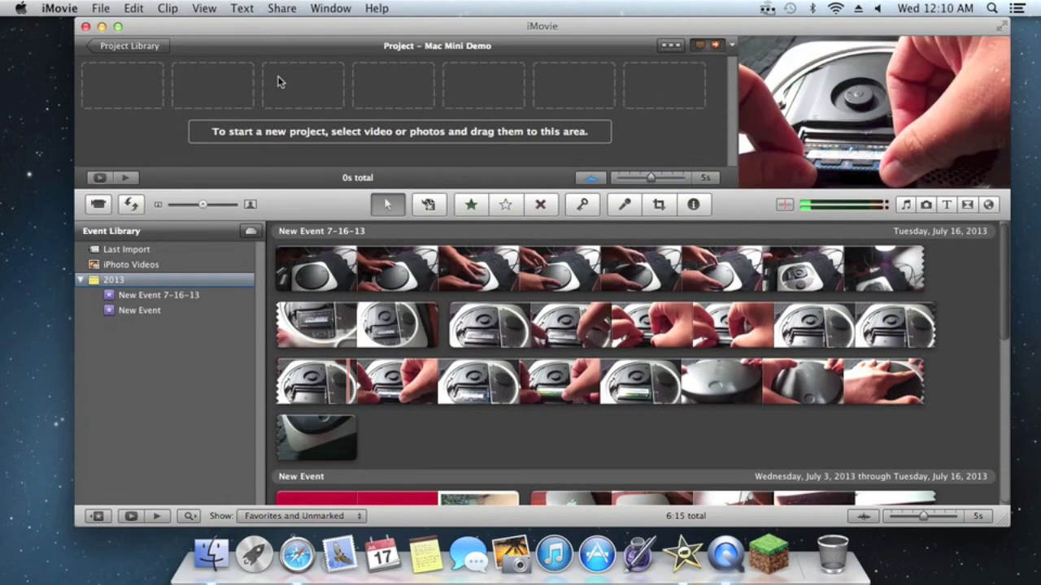
{"action": "left_click", "coordinate": [131, 205]}
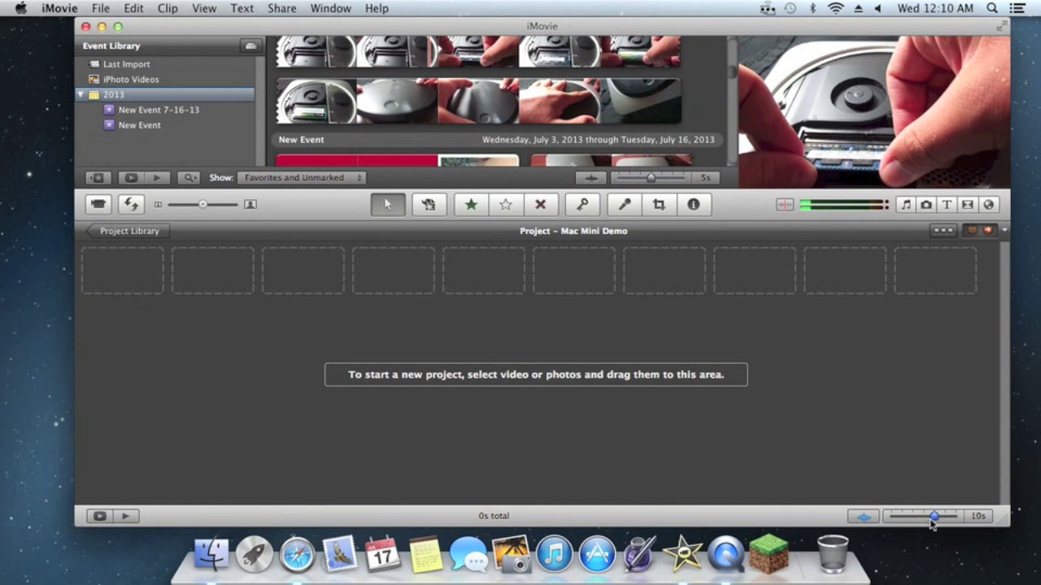
{"action": "mouse_move", "coordinate": [927, 521]}
{"action": "left_mouse_down"}
{"action": "mouse_move", "coordinate": [961, 517]}
{"action": "mouse_move", "coordinate": [913, 517]}
{"action": "mouse_move", "coordinate": [925, 520]}
{"action": "left_mouse_up"}
Switch to QuickTime Player, leaving the empty Mac Mini Demo project behind.
{"action": "left_click", "coordinate": [130, 529]}
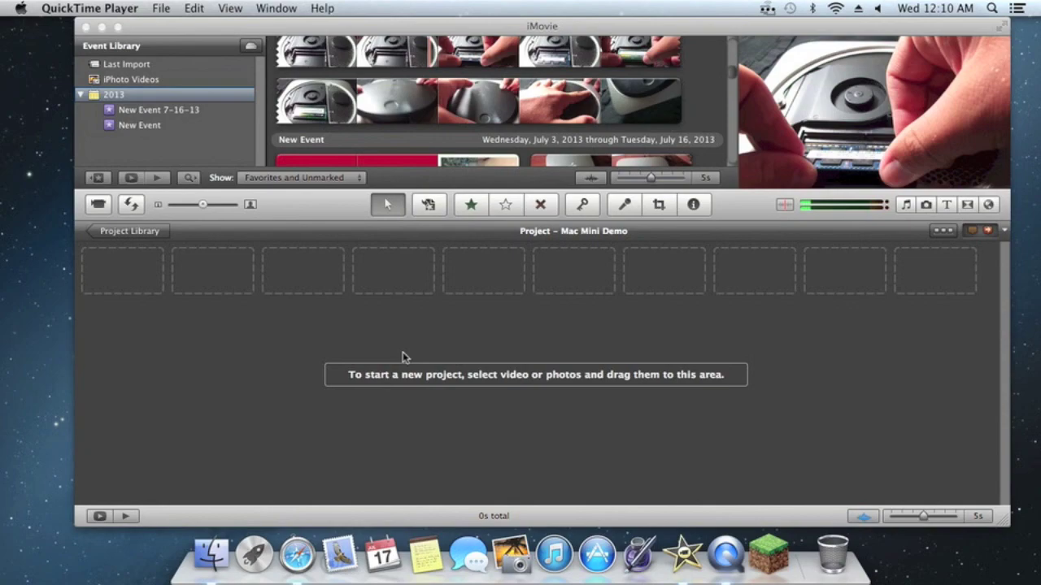